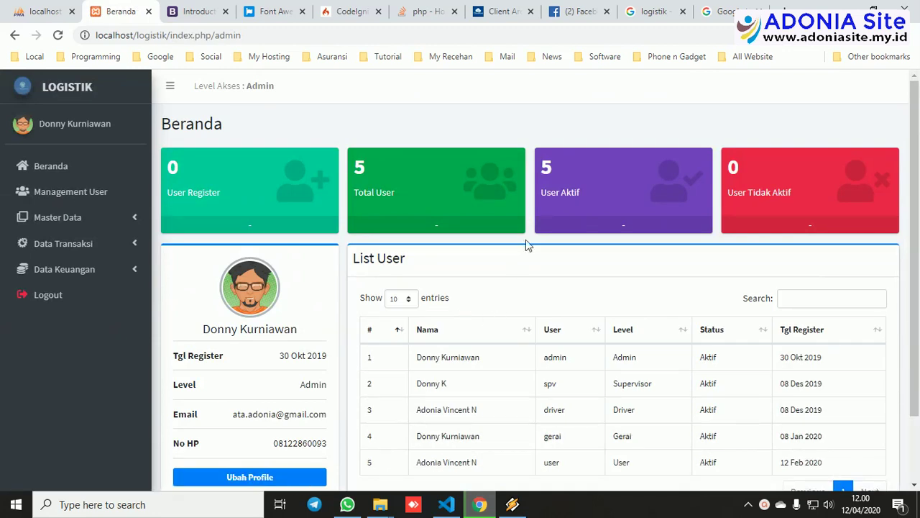
Preview the admin's profile and password change forms, closing both without saving.
scroll(334, 266, "down", 2)
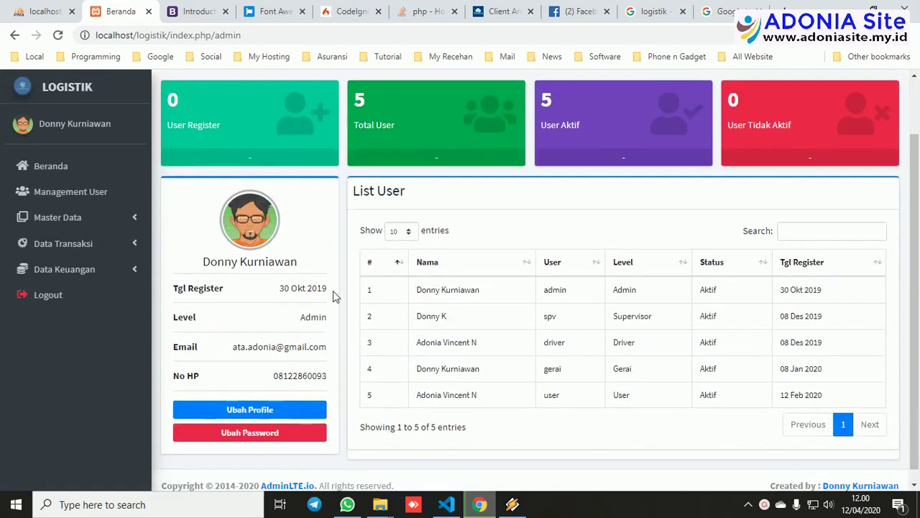
left_click(282, 411)
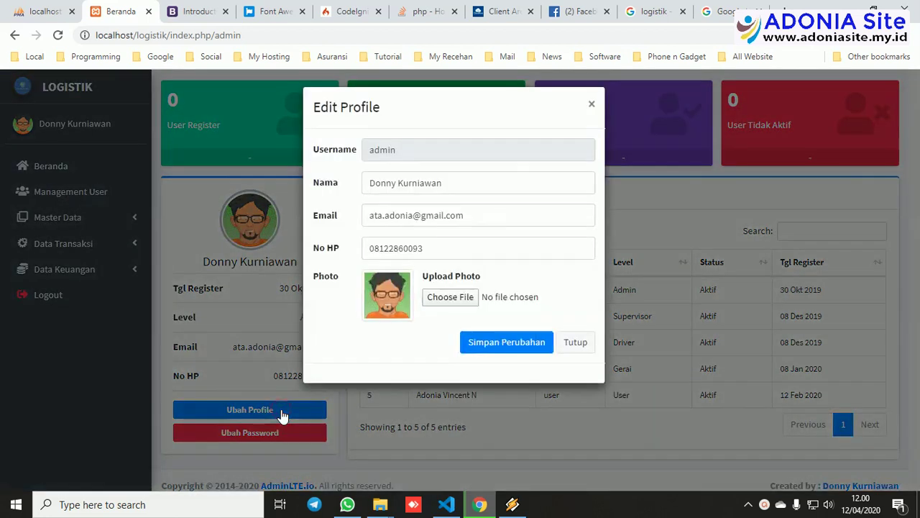
left_click(580, 344)
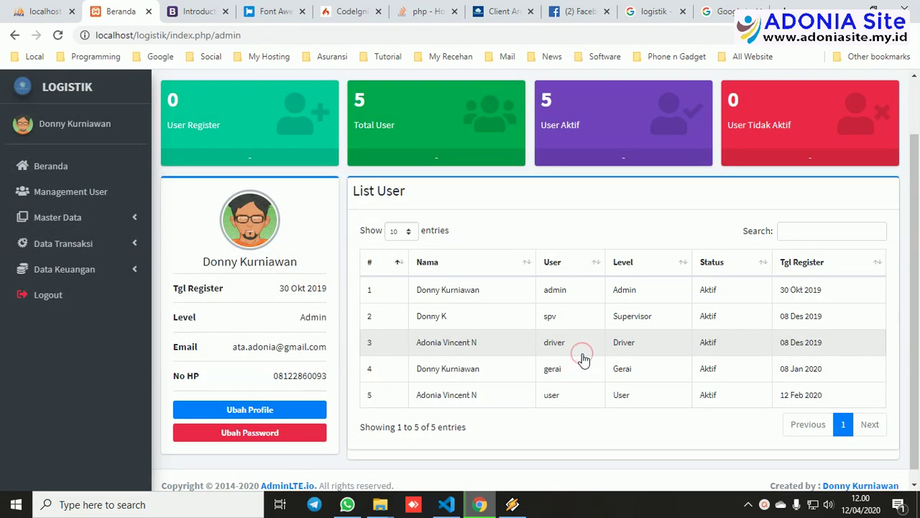
left_click(290, 435)
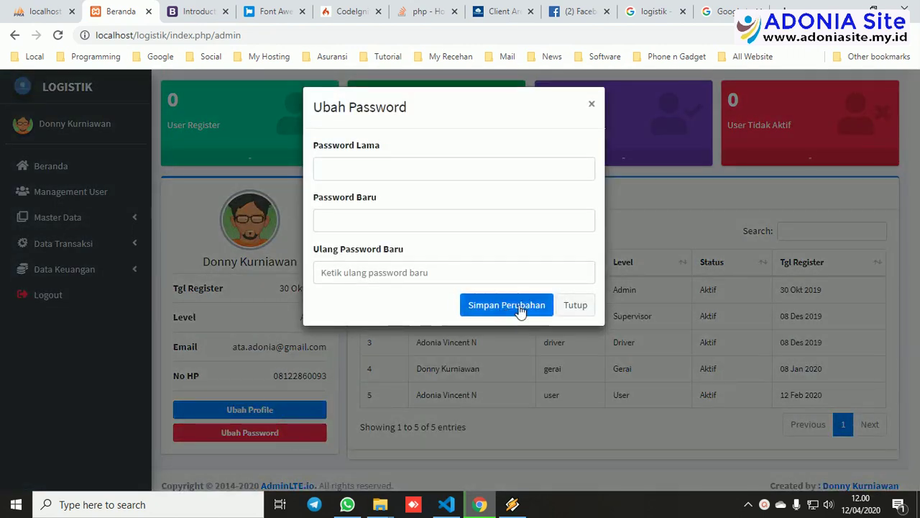
left_click(564, 310)
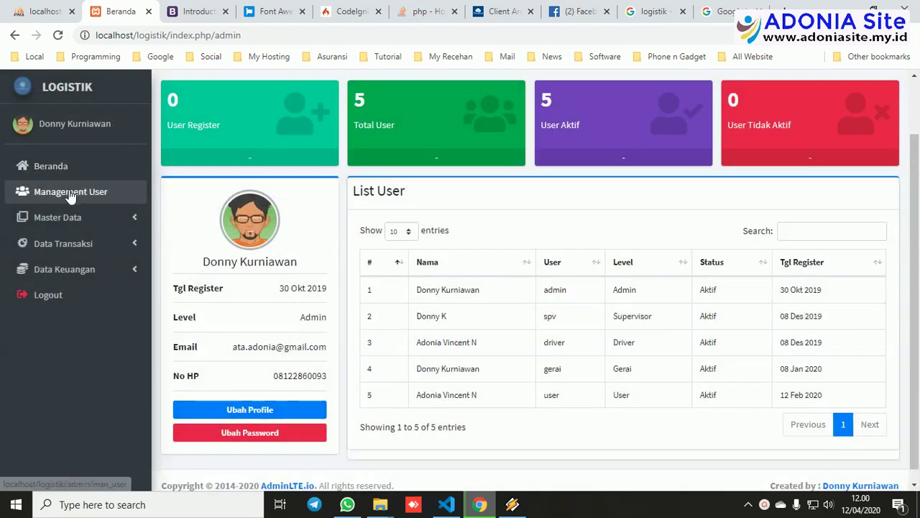
Open Management User and view the Tambah User level options, closing the form unsaved.
left_click(70, 194)
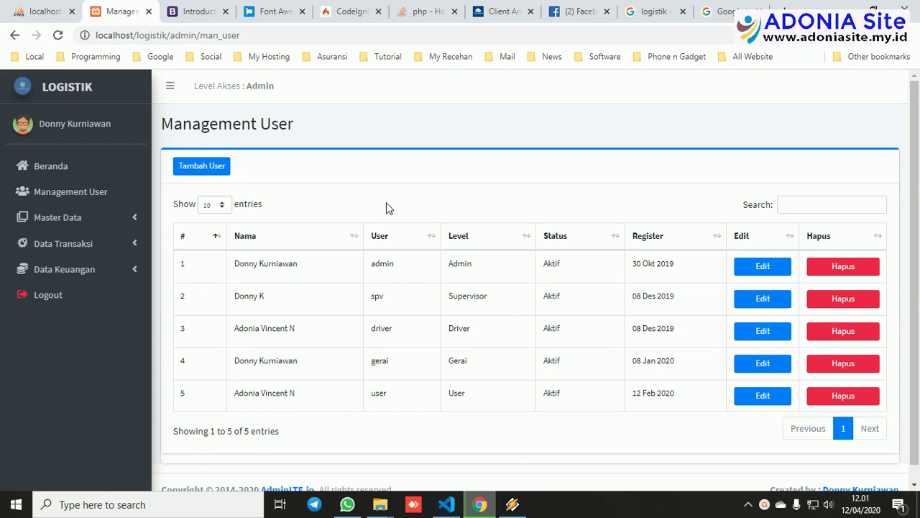
left_click(204, 168)
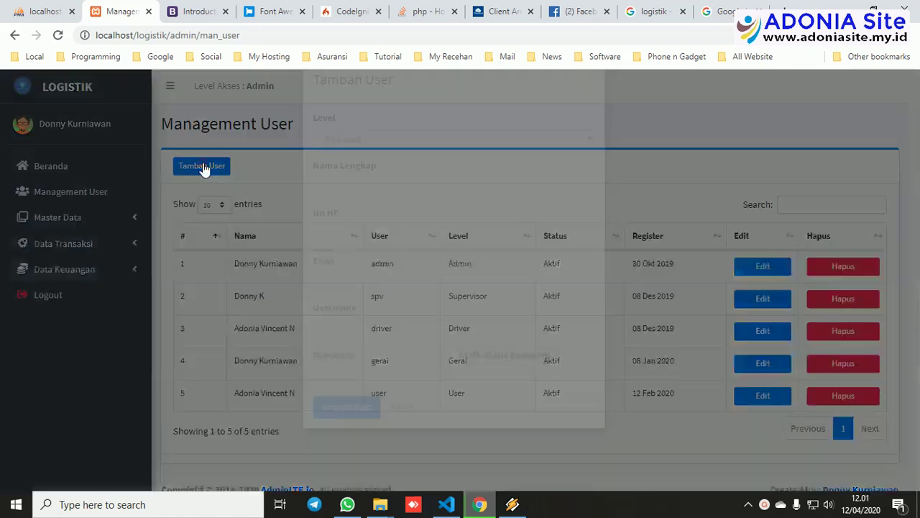
left_click(397, 169)
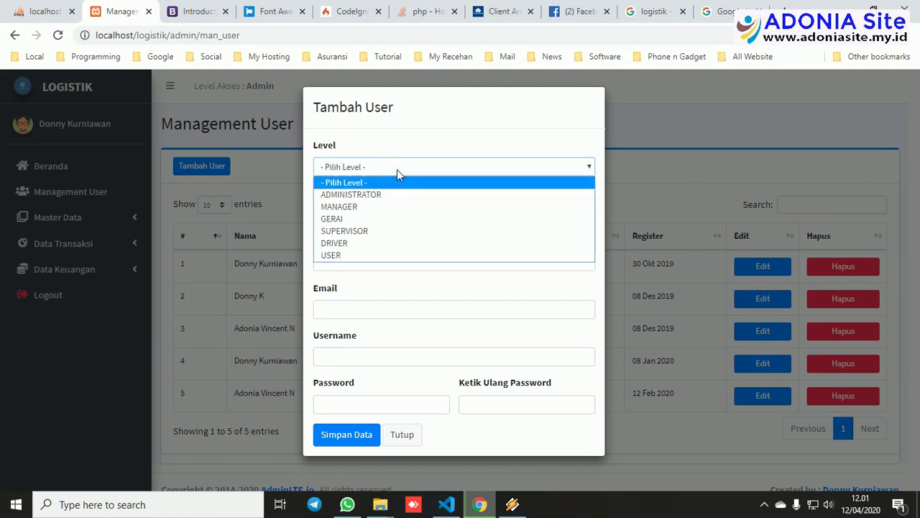
left_click(397, 169)
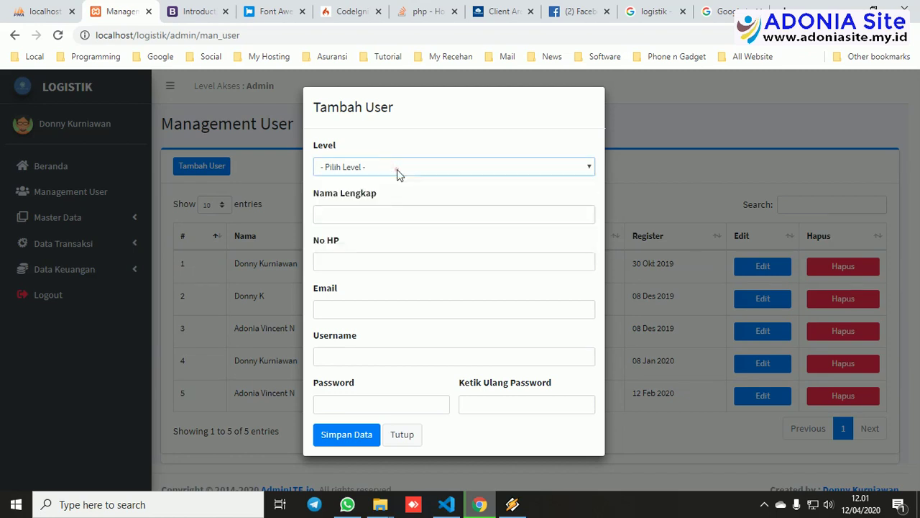
left_click(401, 435)
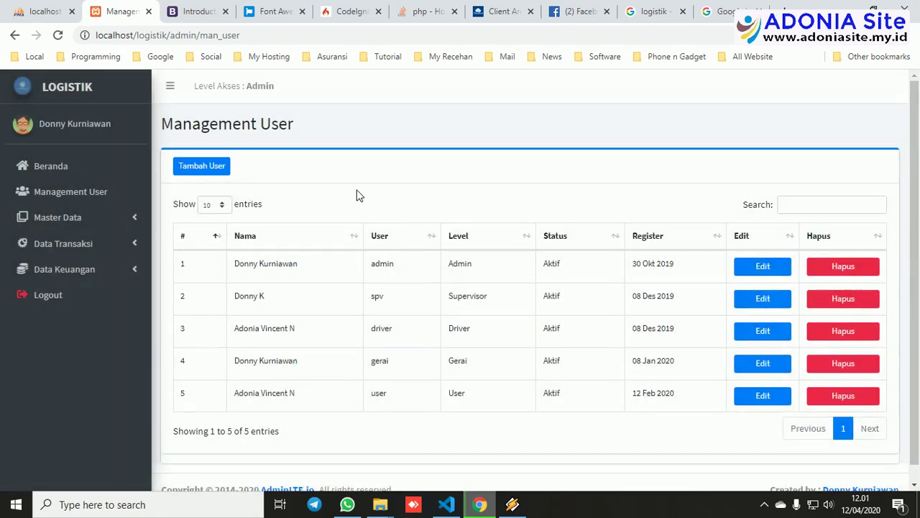
Open Data Karyawan under Master Data and view the Admin and Supervisor edit forms without saving.
left_click(108, 220)
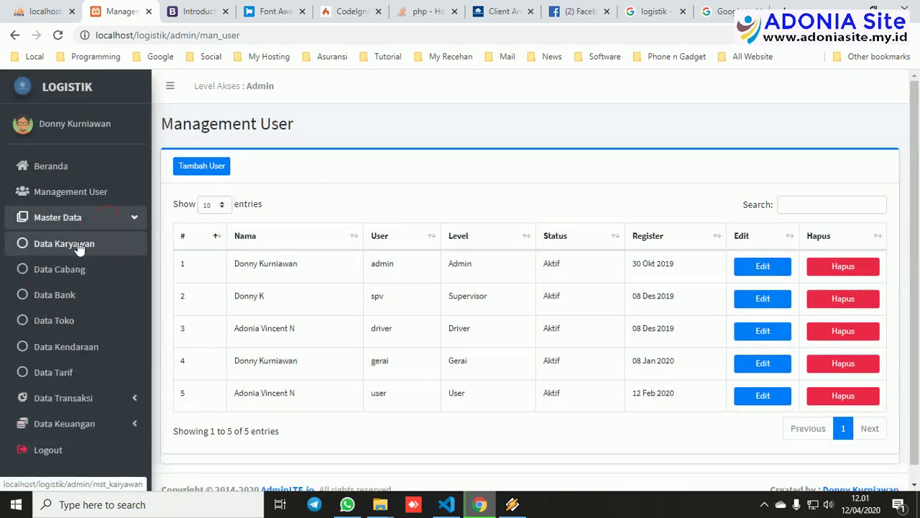
left_click(79, 246)
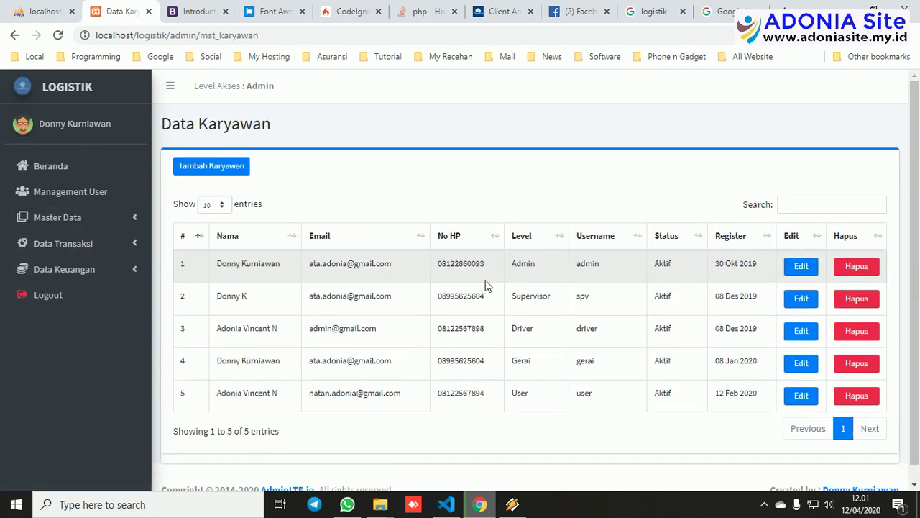
scroll(486, 286, "down", 1)
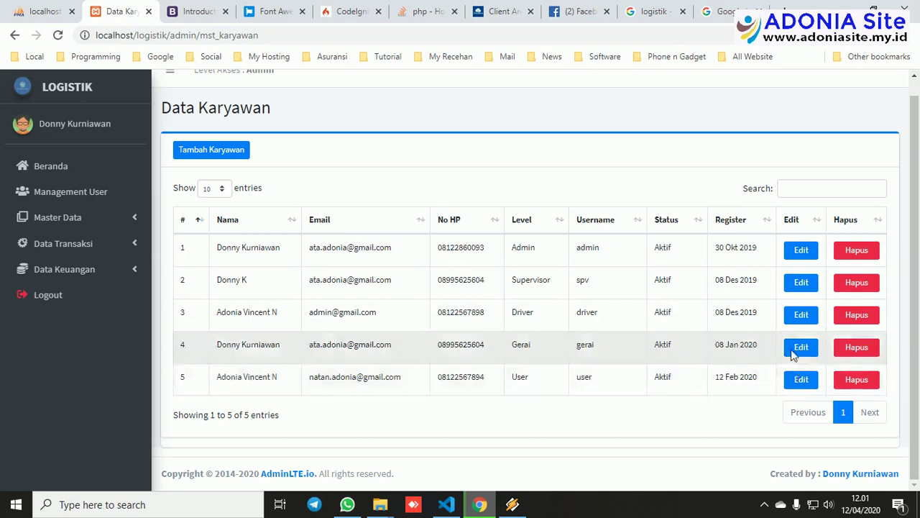
left_click(801, 251)
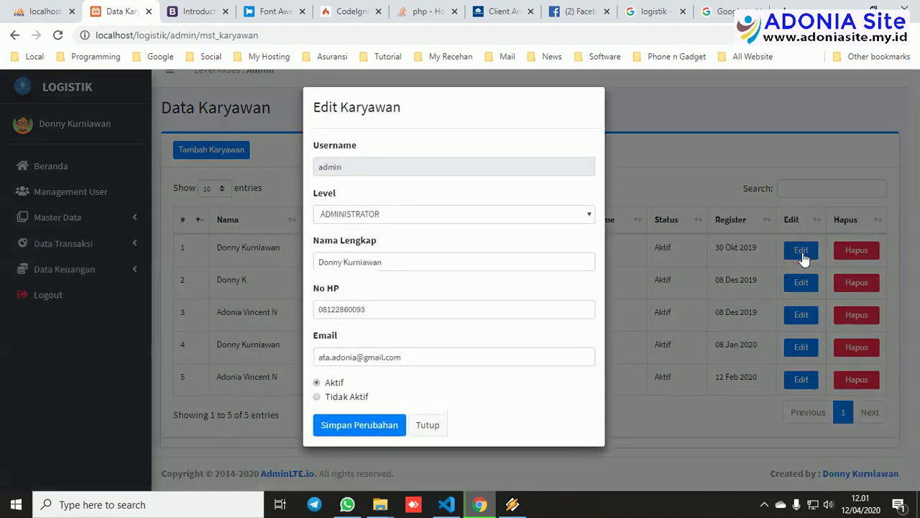
left_click(791, 173)
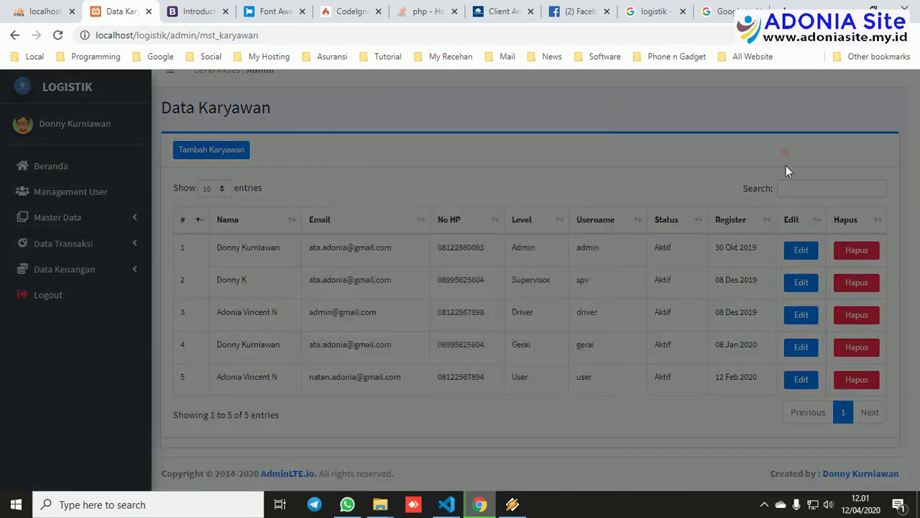
left_click(804, 284)
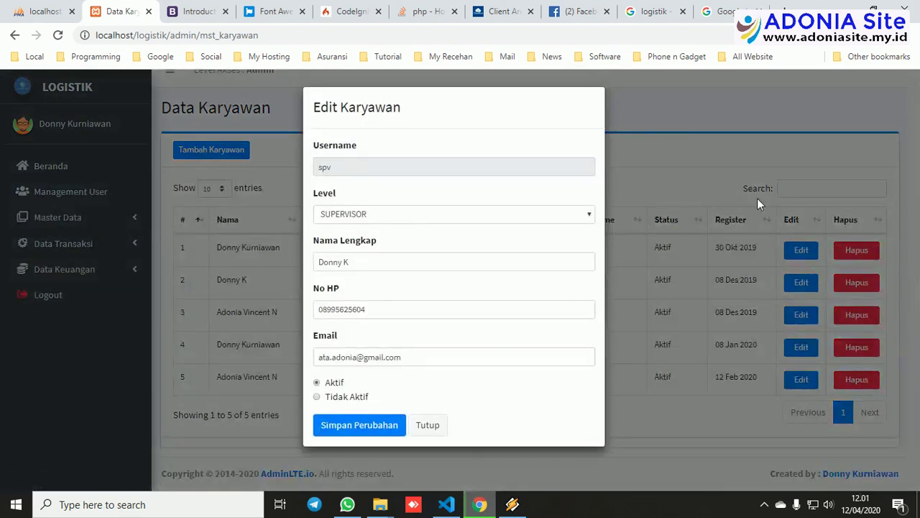
left_click(704, 143)
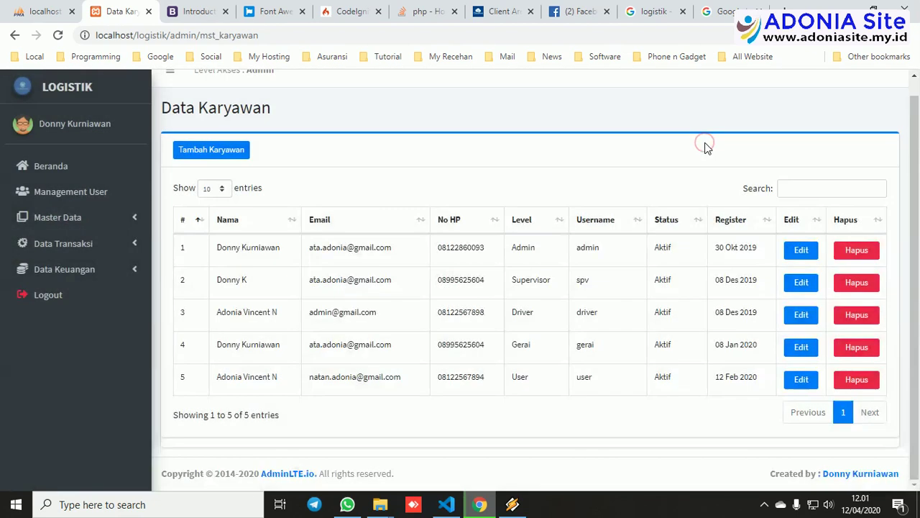
left_click(54, 225)
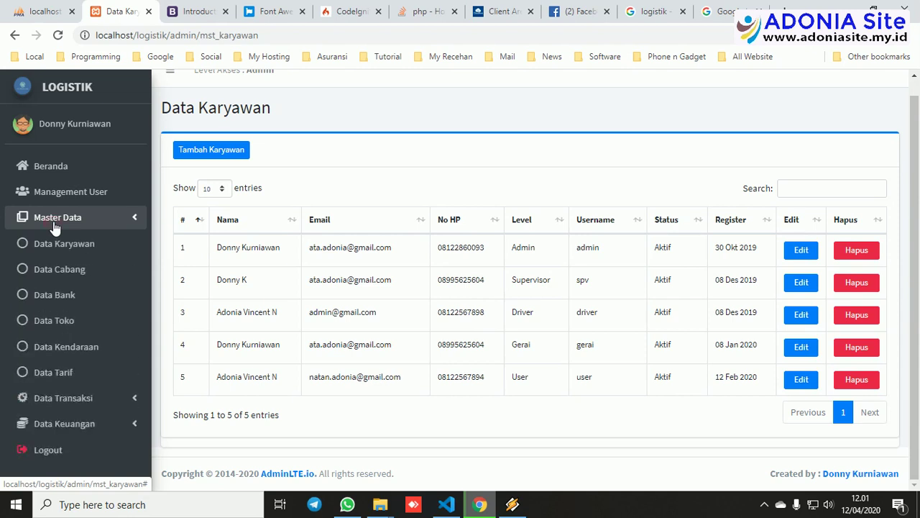
Open Data Cabang listing ADONIA and Kerinci, and view the add-branch form without saving.
left_click(62, 270)
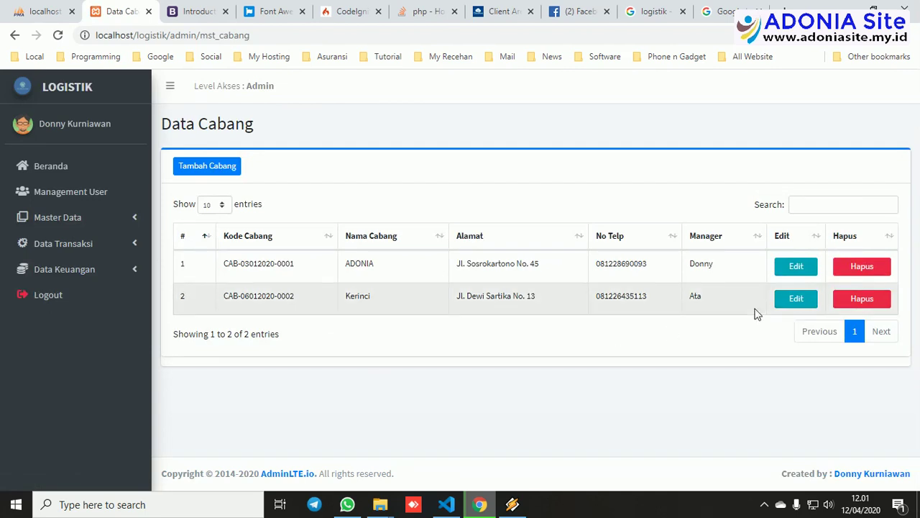
left_click(231, 166)
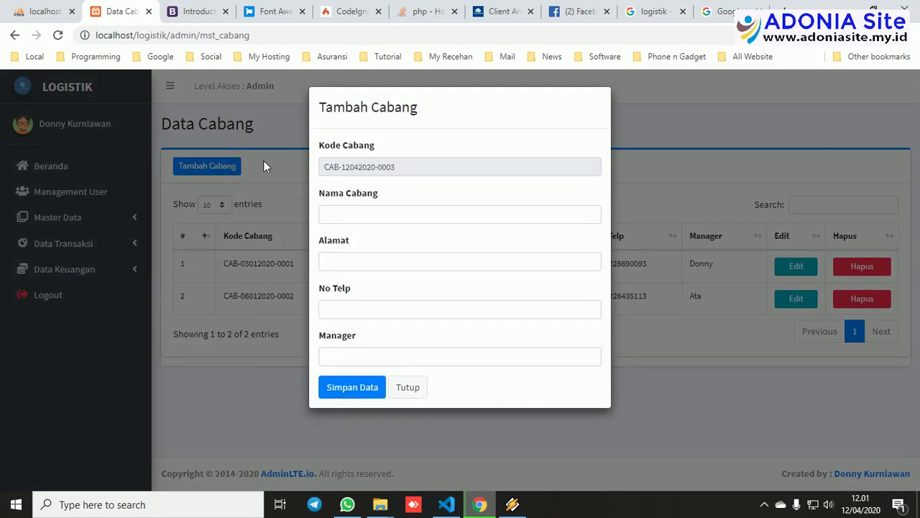
left_click(263, 161)
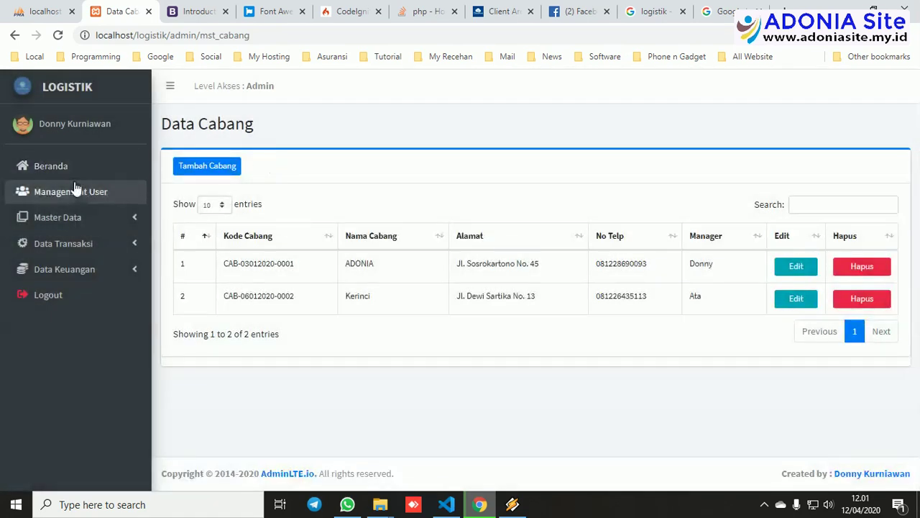
left_click(58, 218)
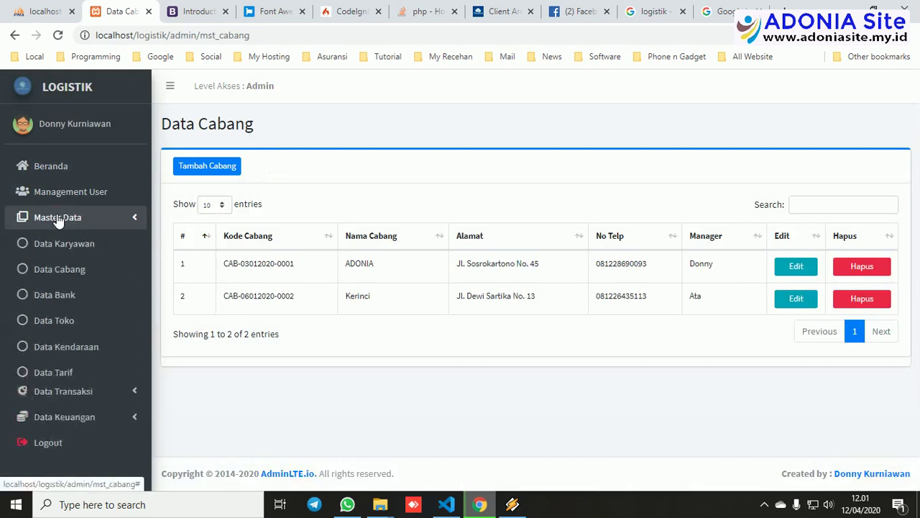
Open Data Bank and view the add-bank and BCA edit forms, closing both unsaved.
left_click(54, 296)
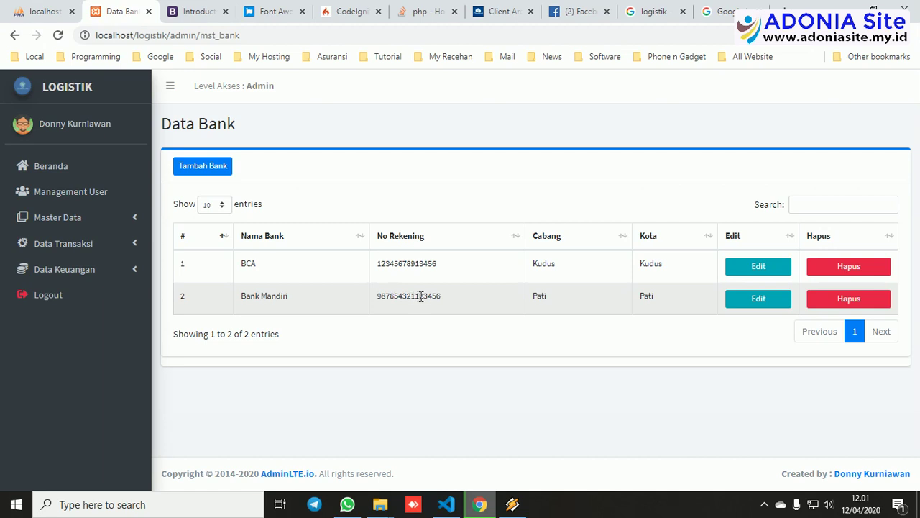
left_click(202, 166)
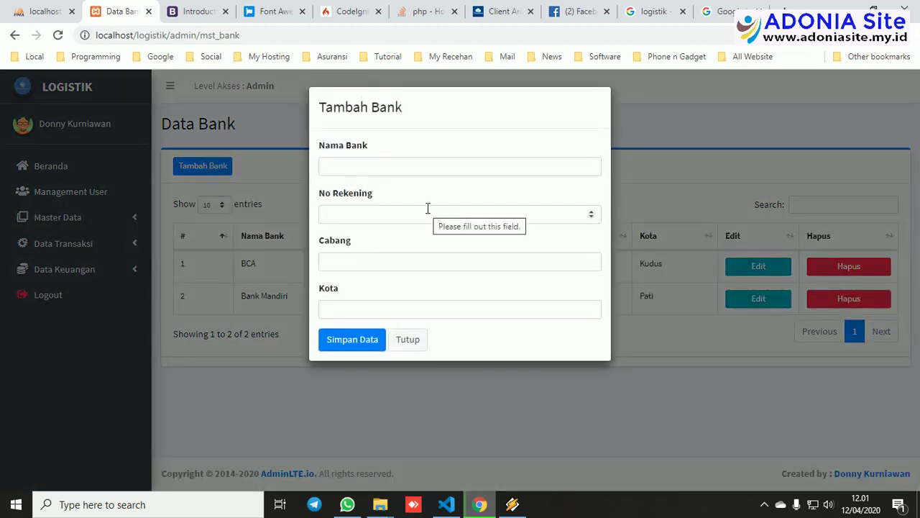
left_click(428, 345)
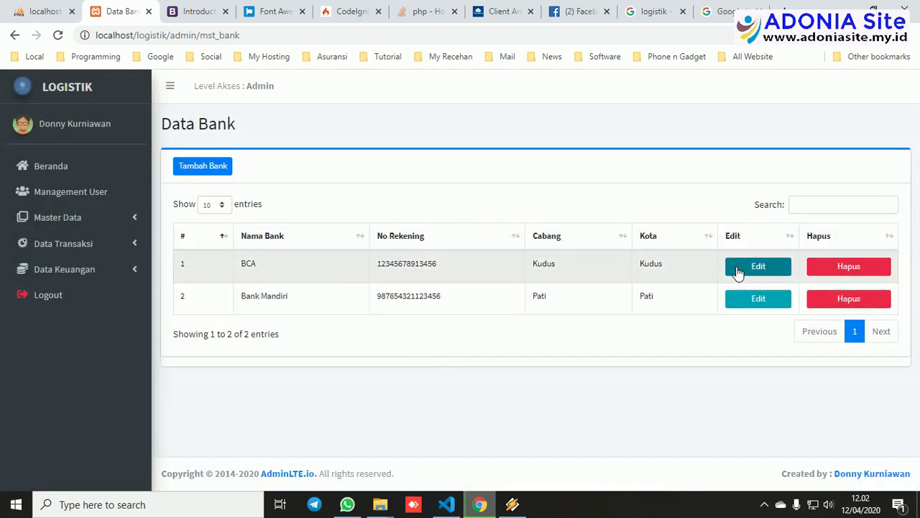
left_click(739, 272)
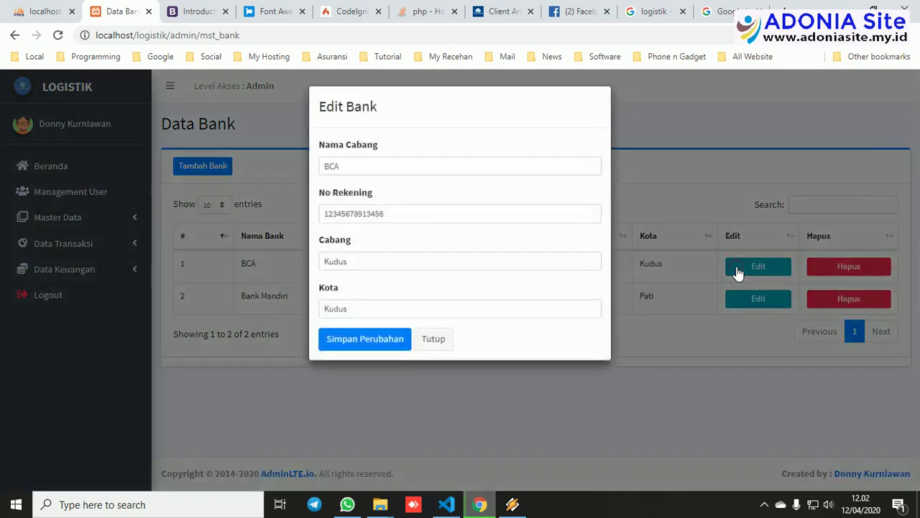
left_click(434, 342)
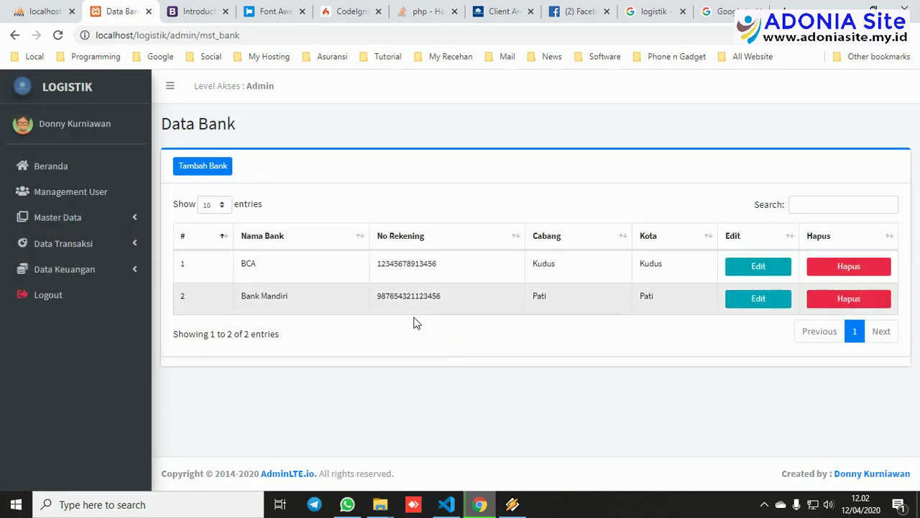
left_click(101, 220)
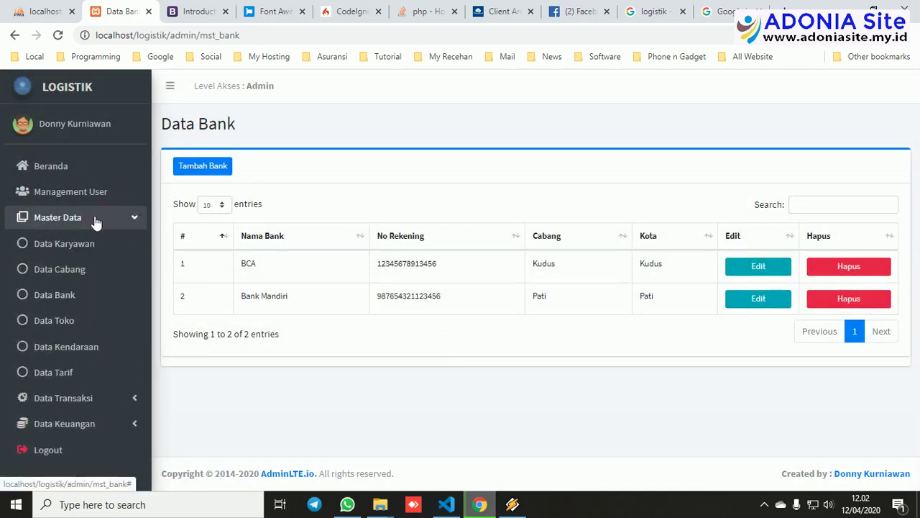
Open Data Toko and view the Tambah Toko form unsaved, then open Data Kendaraan.
left_click(70, 324)
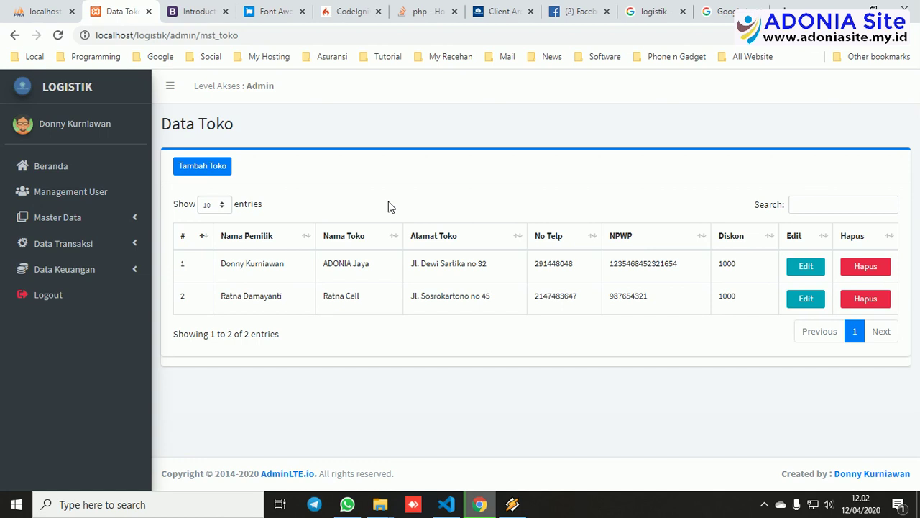
left_click(202, 177)
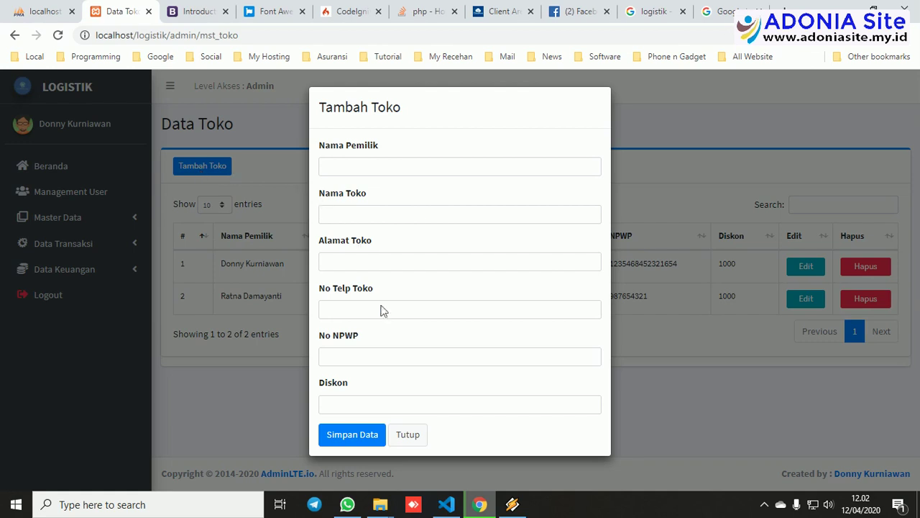
left_click(417, 433)
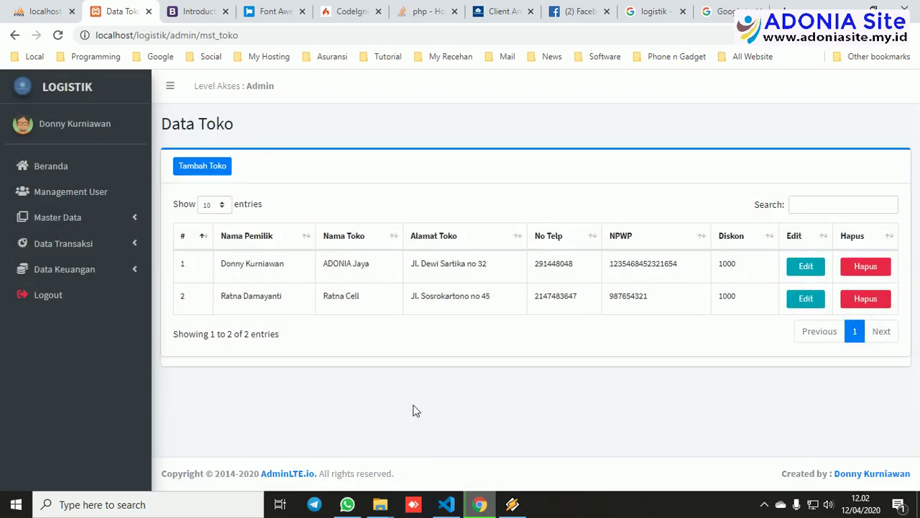
left_click(77, 217)
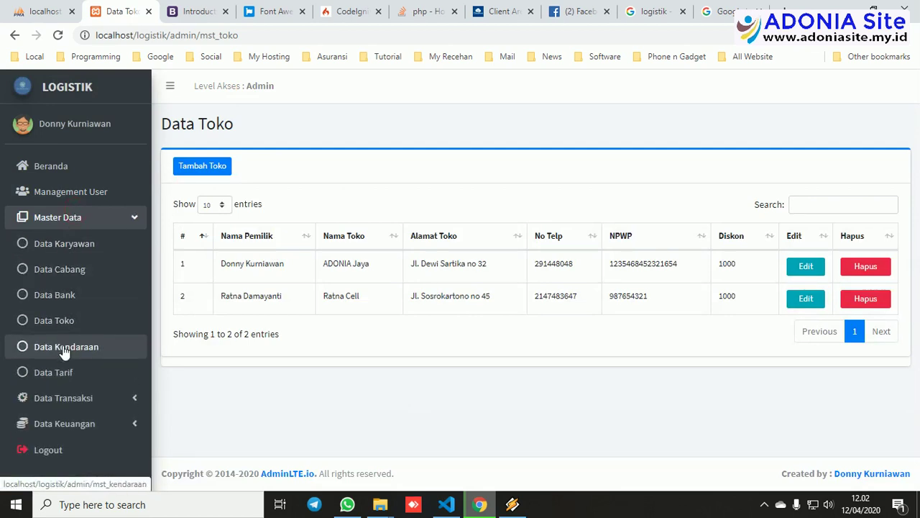
left_click(64, 348)
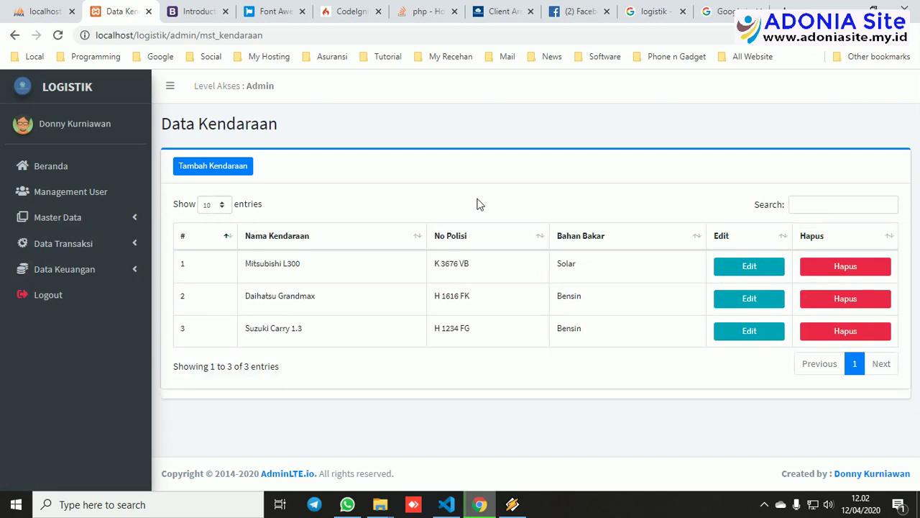
View the add-vehicle form and the Daihatsu Grandmax edit form, closing both unsaved.
left_click(209, 166)
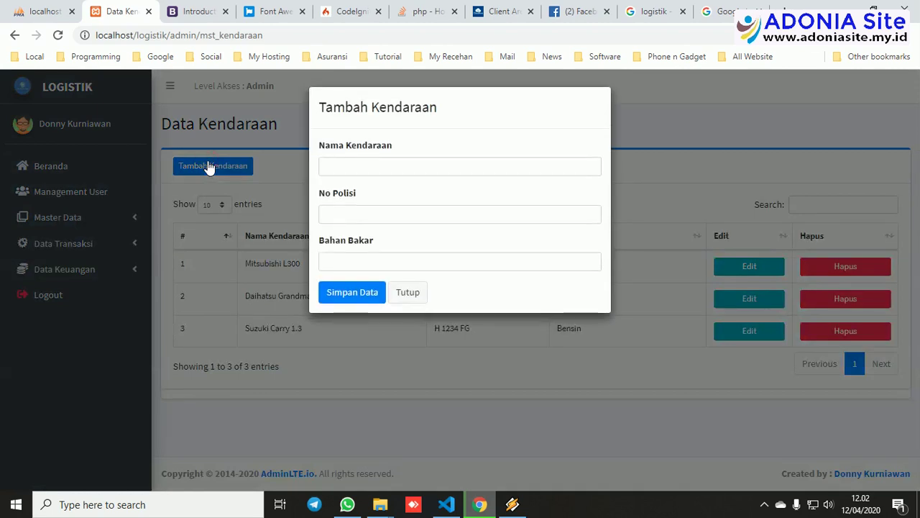
left_click(416, 298)
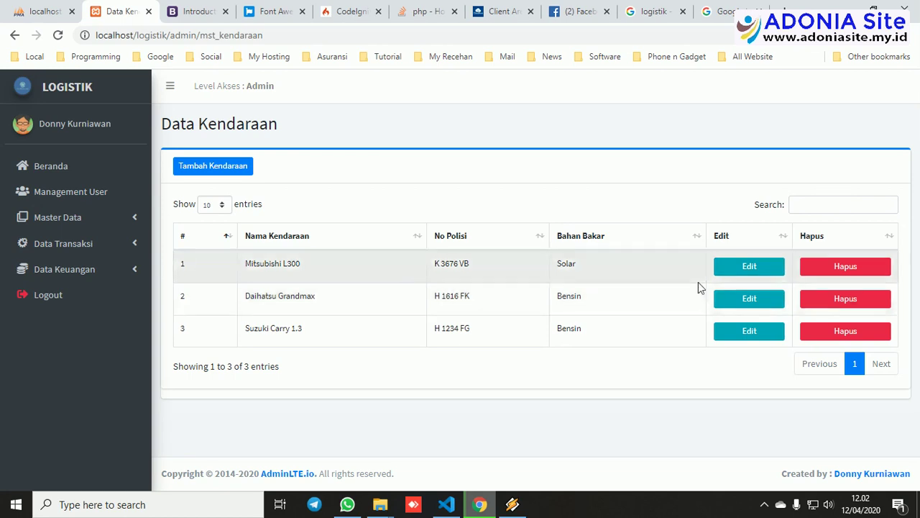
left_click(728, 302)
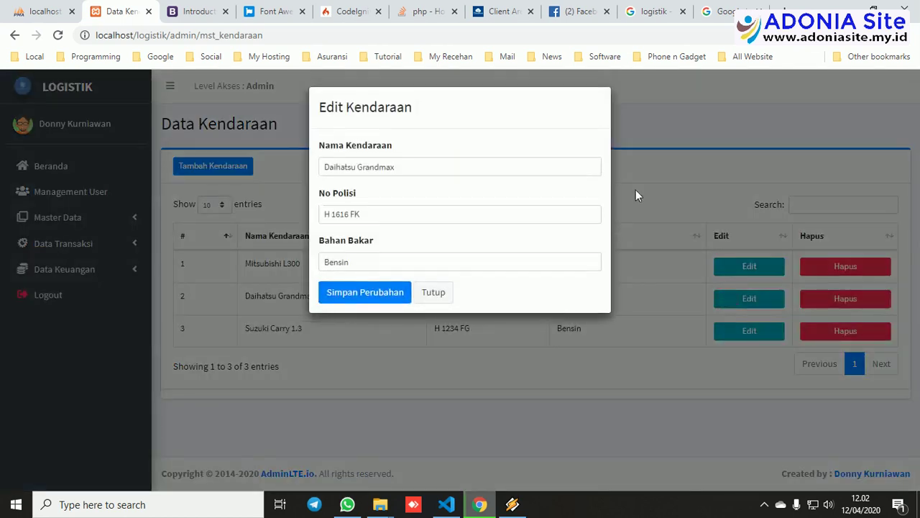
left_click(636, 190)
left_click(80, 222)
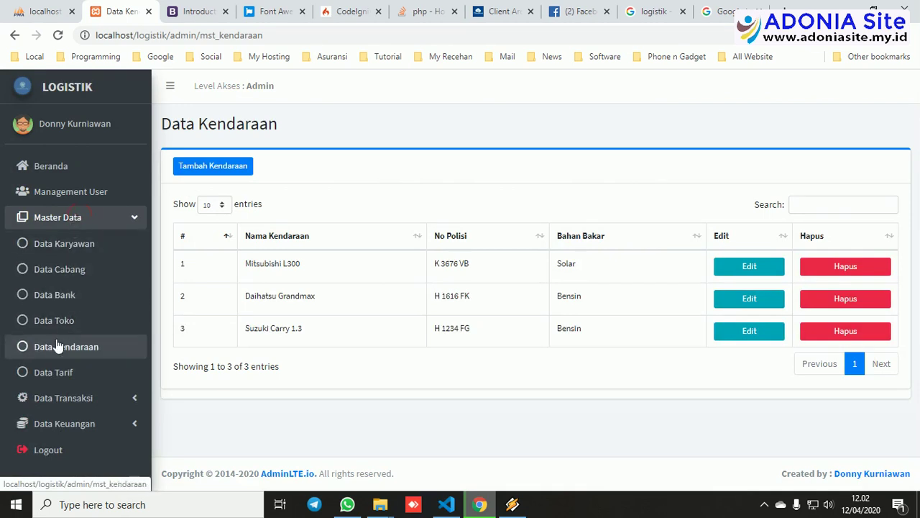
Open Data Tarif and view the add-tariff and Kudus–Semarang edit forms without saving.
left_click(52, 373)
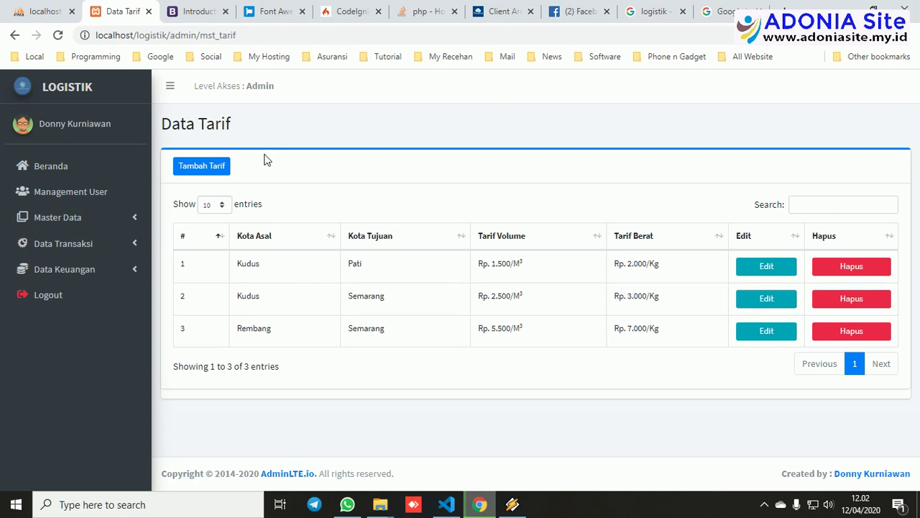
left_click(209, 166)
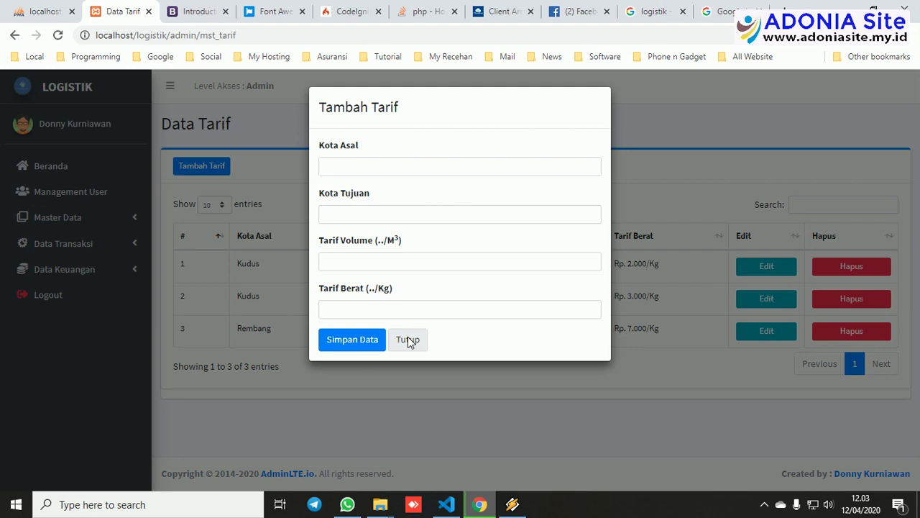
left_click(407, 339)
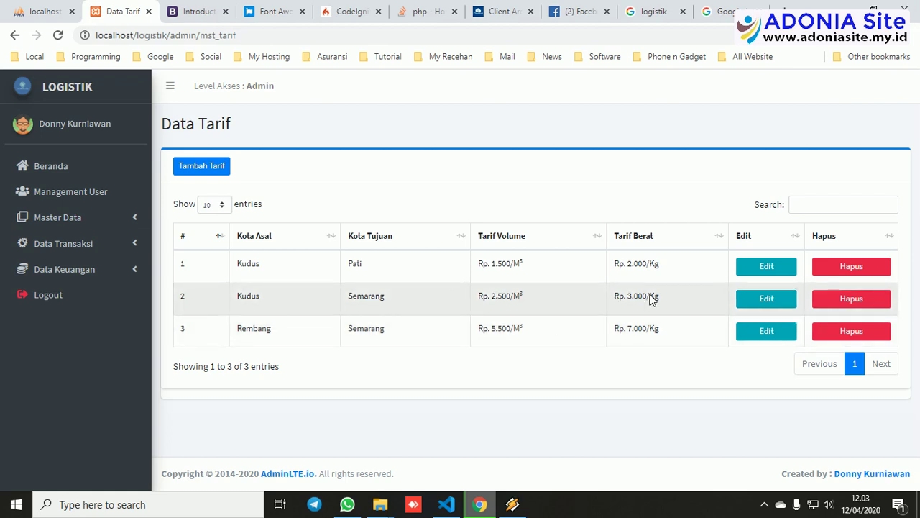
left_click(768, 307)
left_click(668, 314)
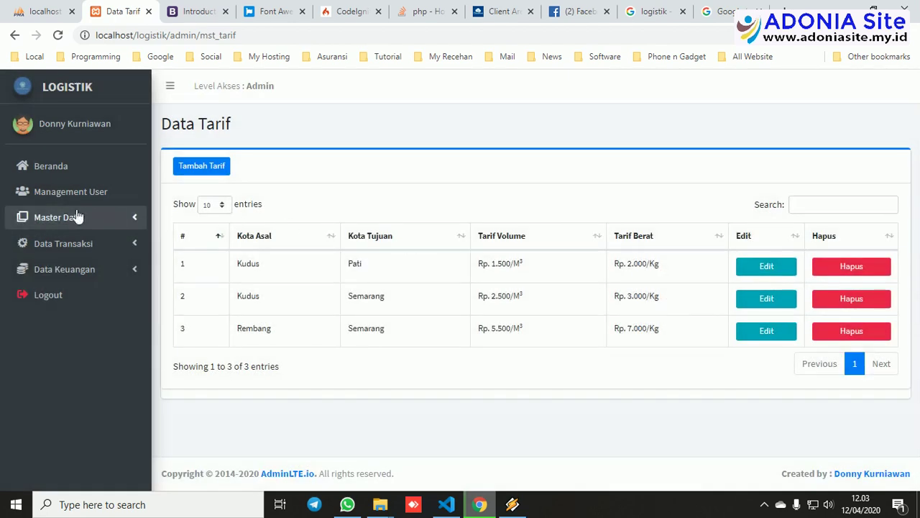
left_click(52, 225)
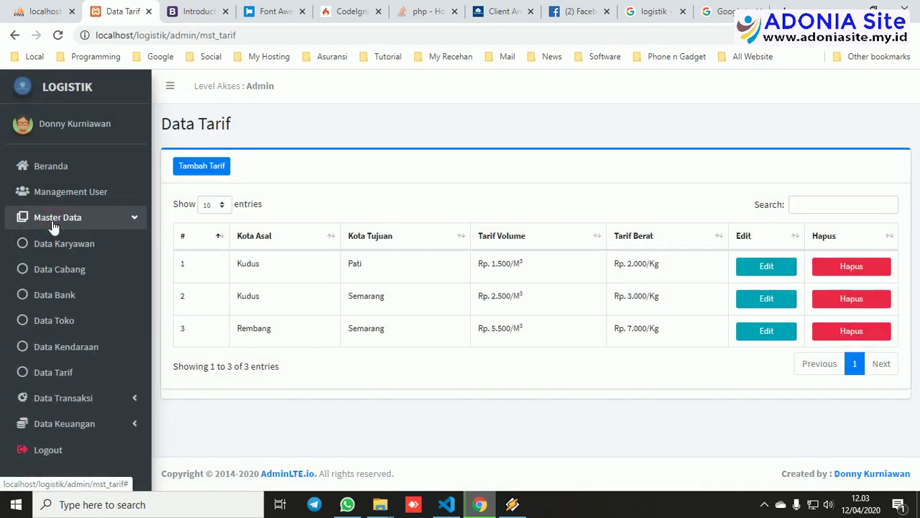
left_click(51, 226)
Open Penerimaan Order and view the volume-order, weight-order and pick-up status forms without saving.
left_click(52, 245)
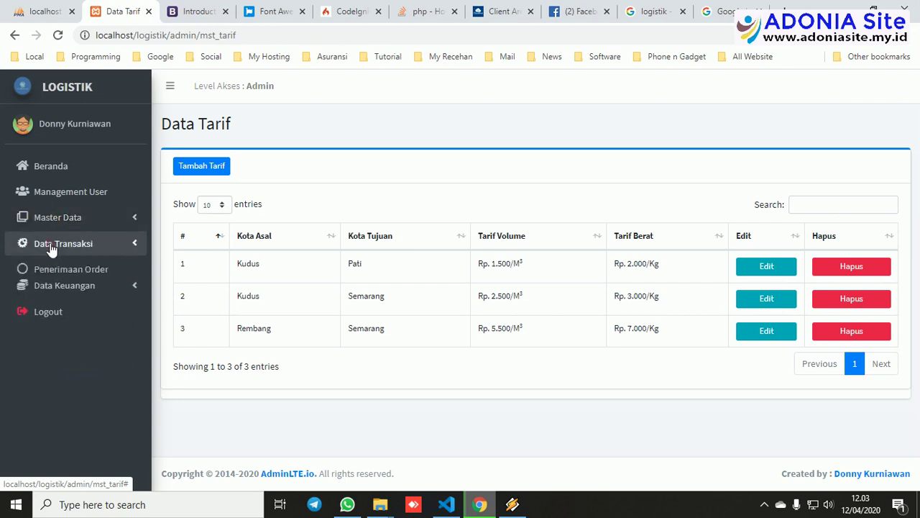
left_click(48, 270)
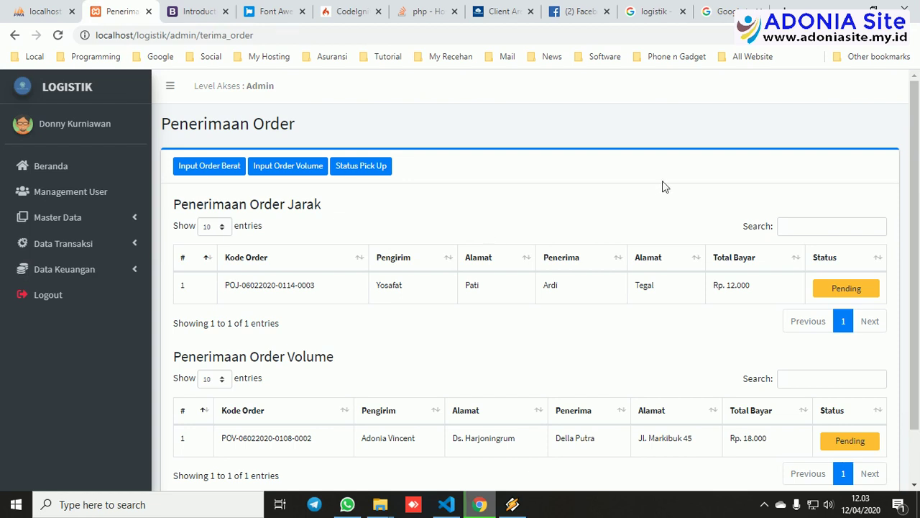
scroll(665, 187, "down", 2)
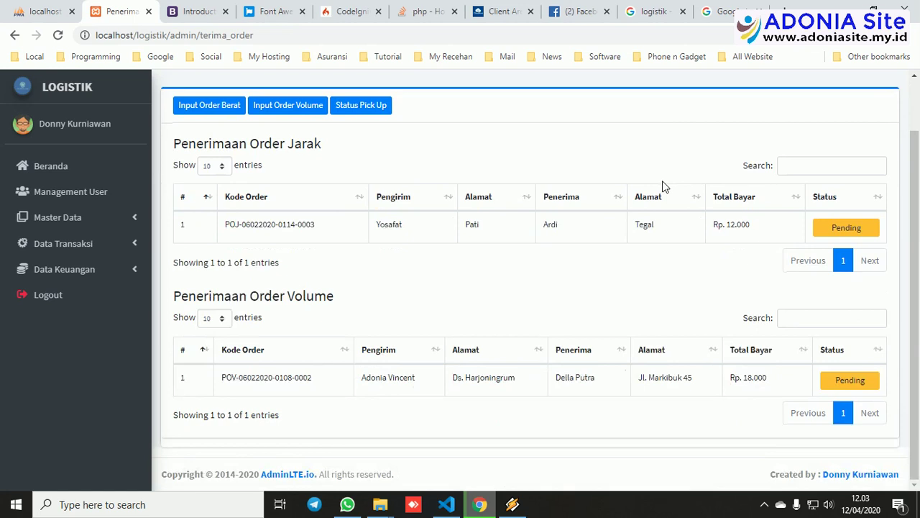
scroll(665, 186, "up", 2)
left_click(264, 170)
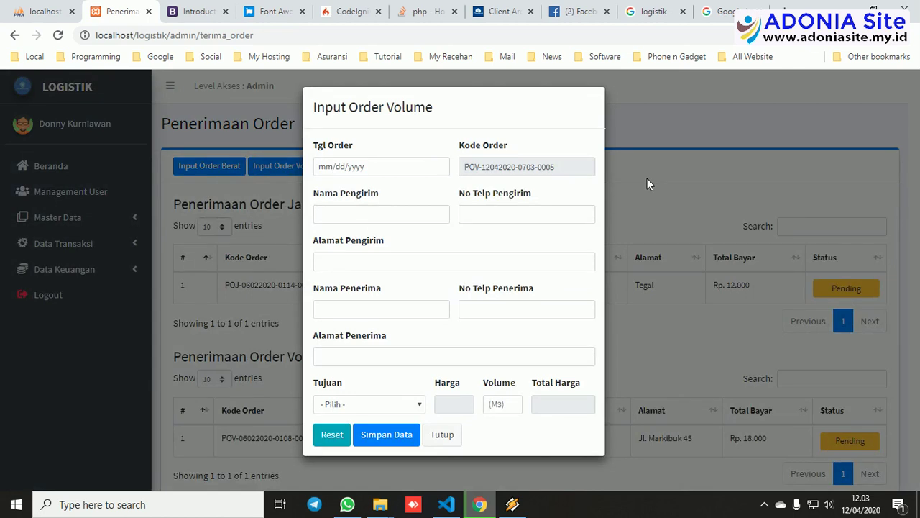
left_click(647, 180)
left_click(211, 168)
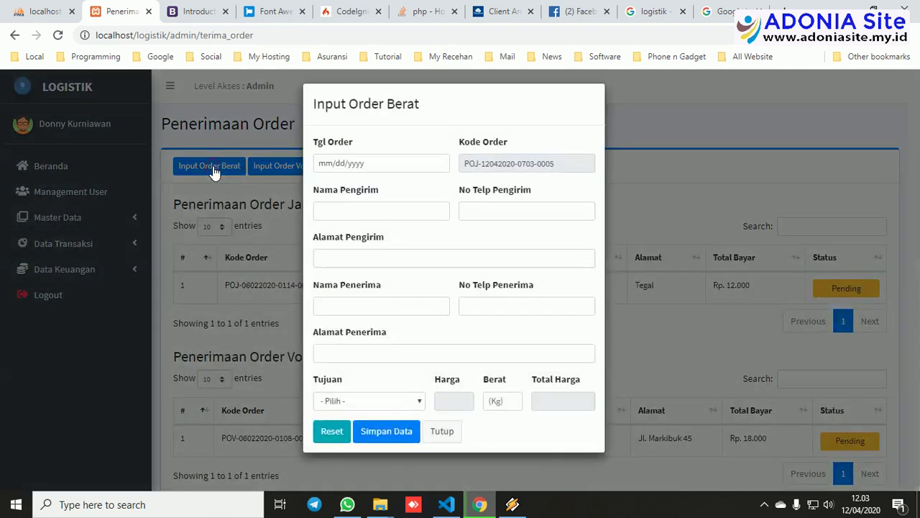
left_click(653, 181)
left_click(359, 167)
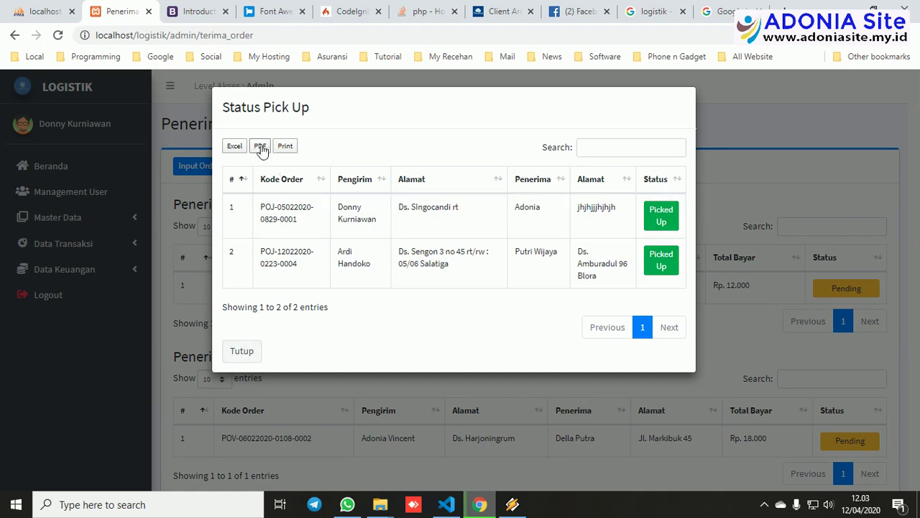
left_click(248, 348)
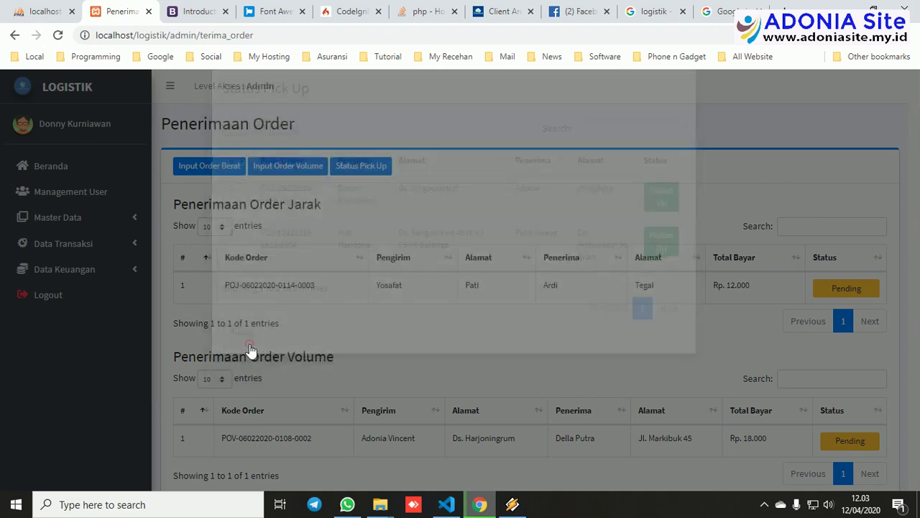
left_click(108, 251)
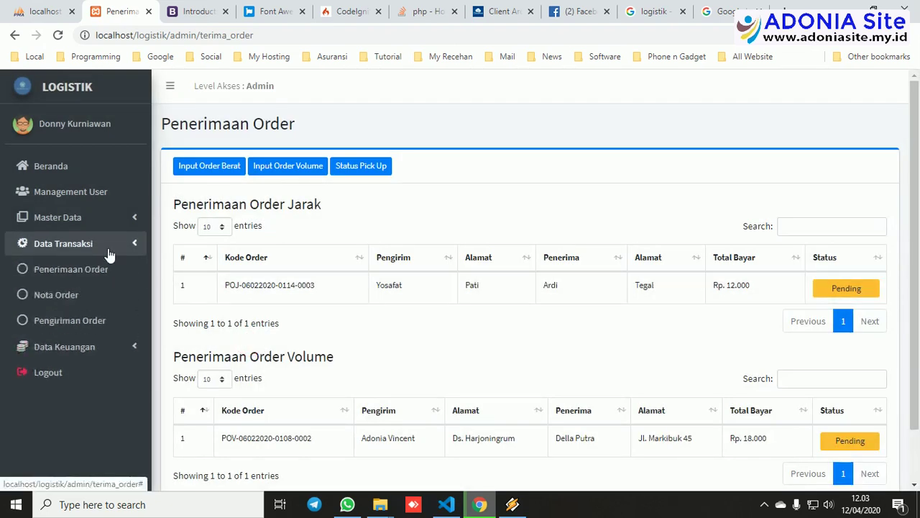
Look at Nota Order, then open Pengiriman Order listing four shipments (one SUKSES, three KURIR).
left_click(52, 300)
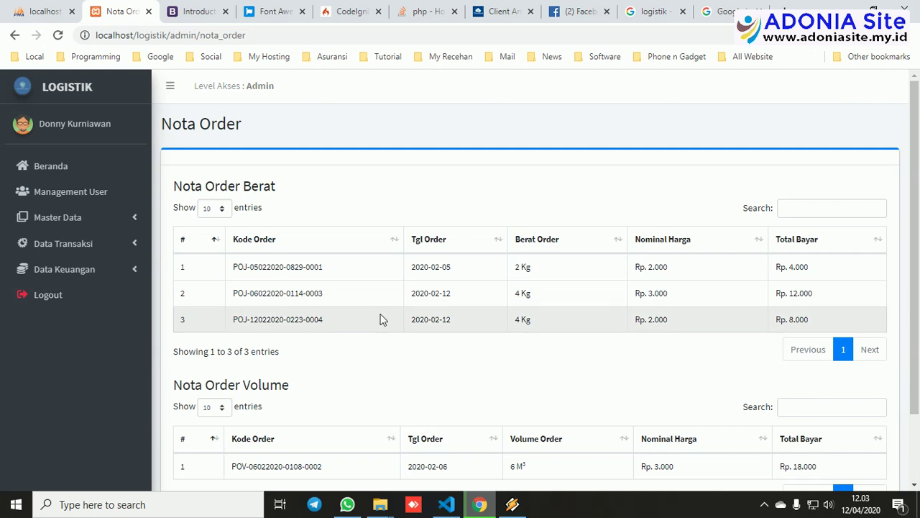
scroll(383, 319, "down", 1)
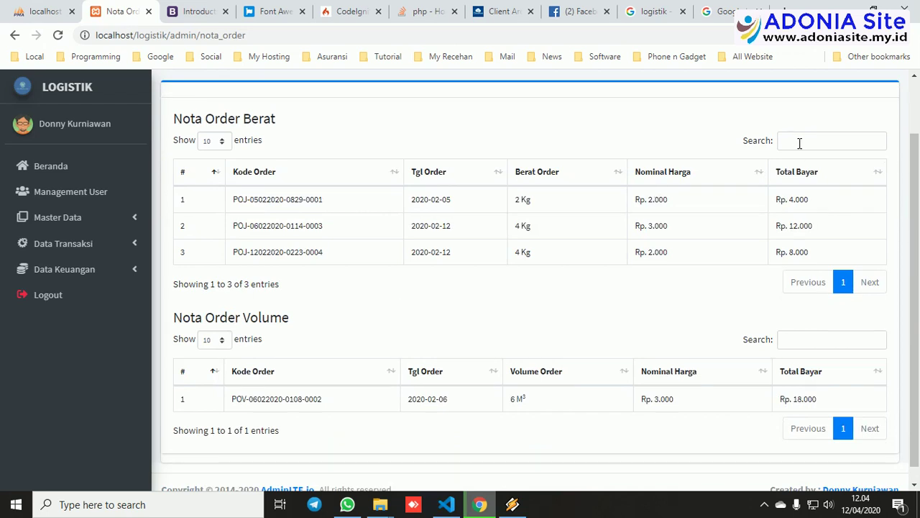
left_click(99, 247)
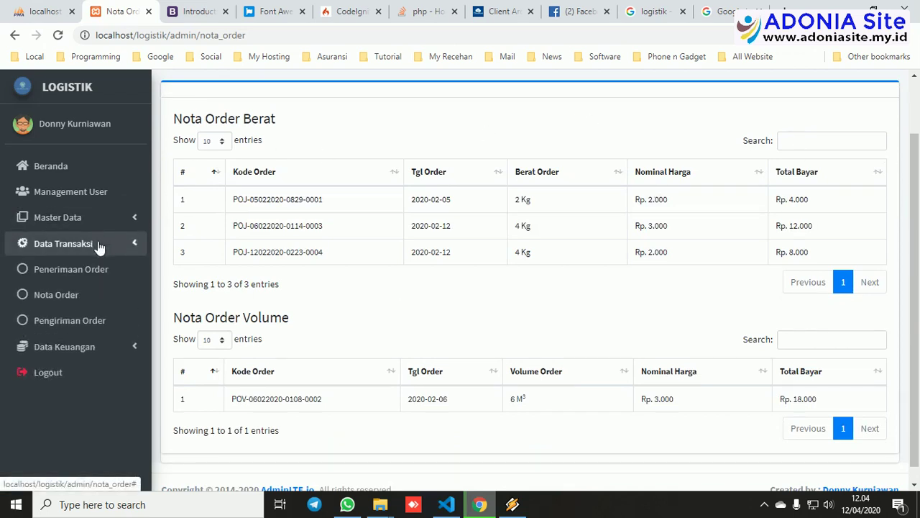
left_click(79, 325)
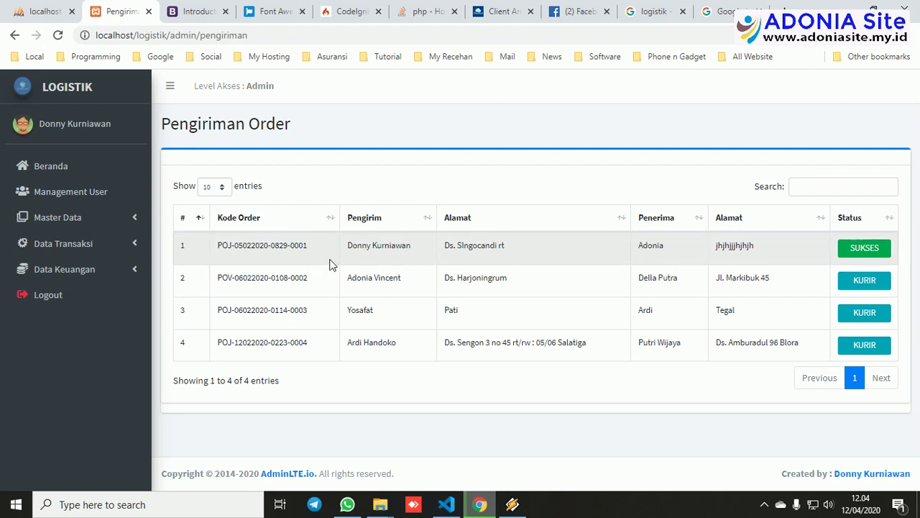
Open Data Keuangan > Total Penerimaan, showing empty weight and volume tables totalling Rp. 0.
left_click(67, 246)
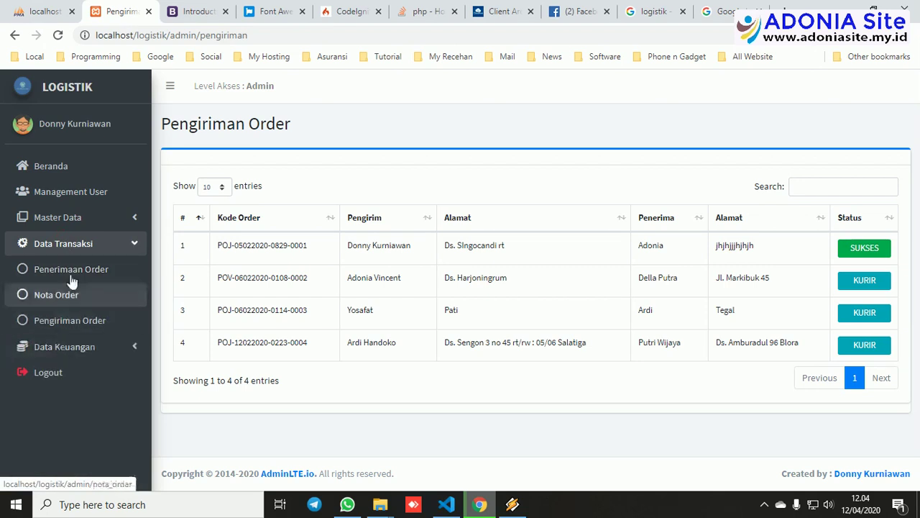
left_click(72, 241)
left_click(61, 269)
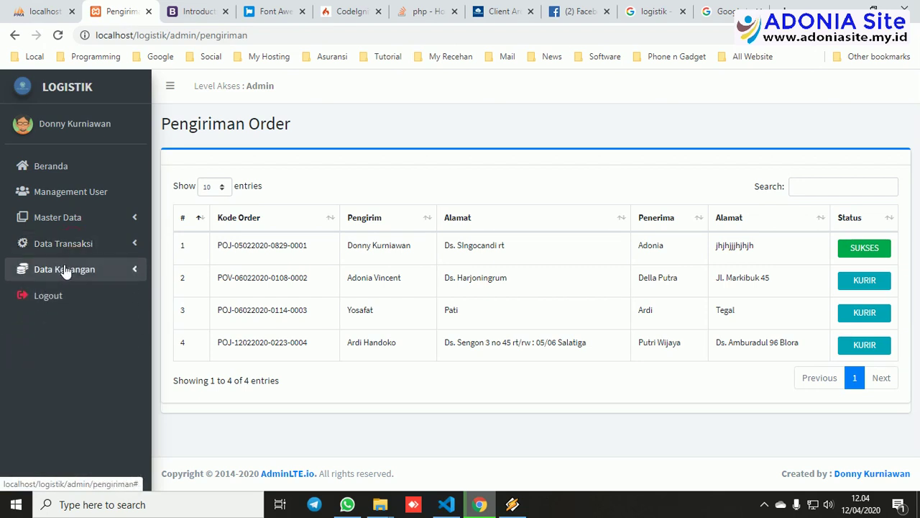
left_click(71, 305)
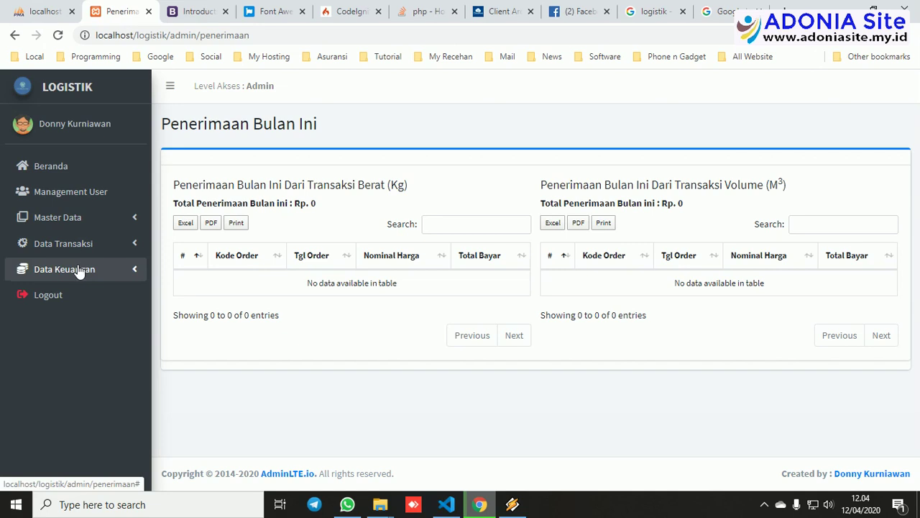
Log out of the admin session, confirming with Keluar and OK.
left_click(47, 298)
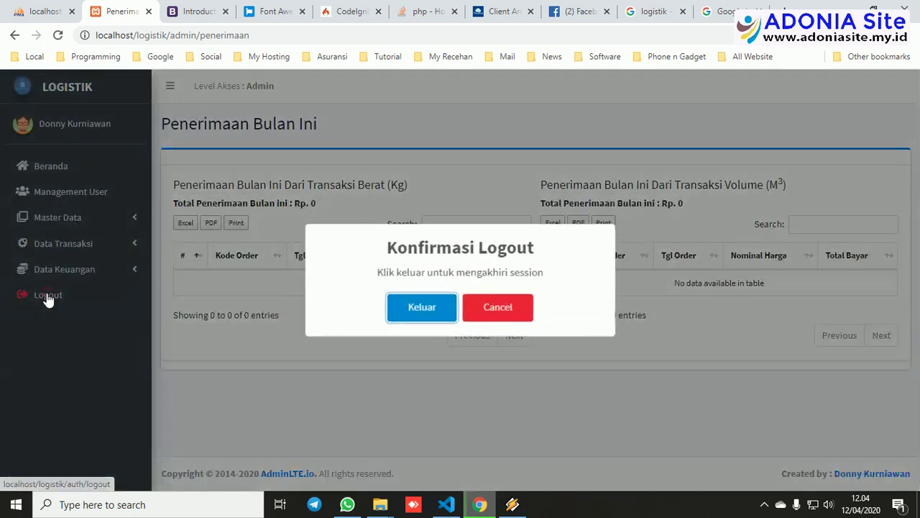
left_click(410, 316)
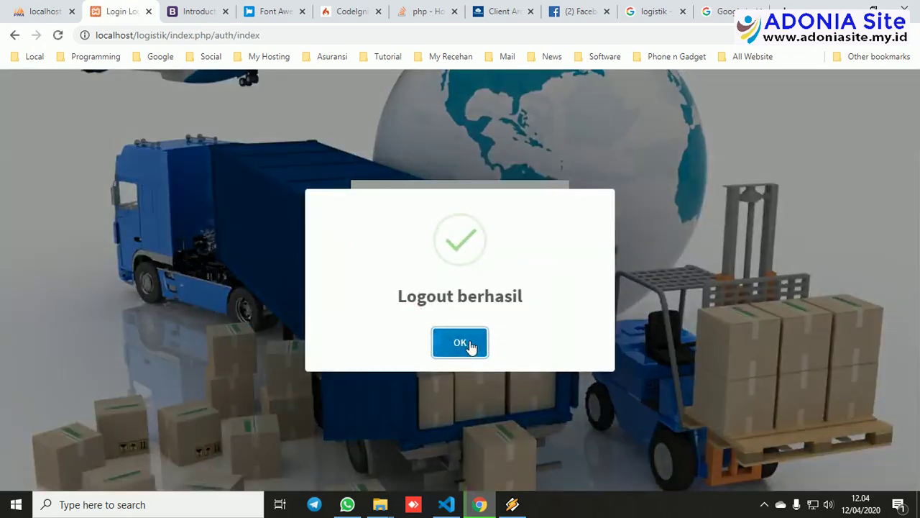
left_click(467, 346)
Sign in with the supervisor account's username and password.
left_click(430, 236)
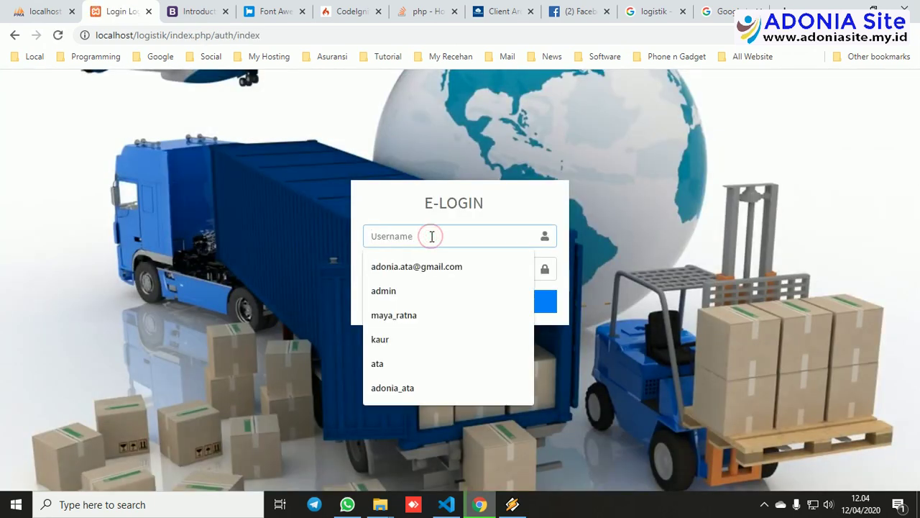
type("spv")
key("Tab")
type("sp")
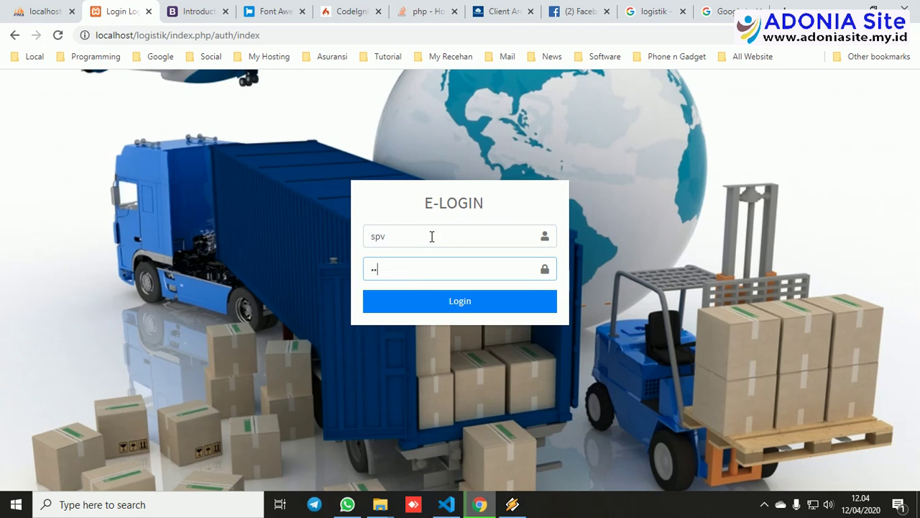
type("v")
left_click(451, 303)
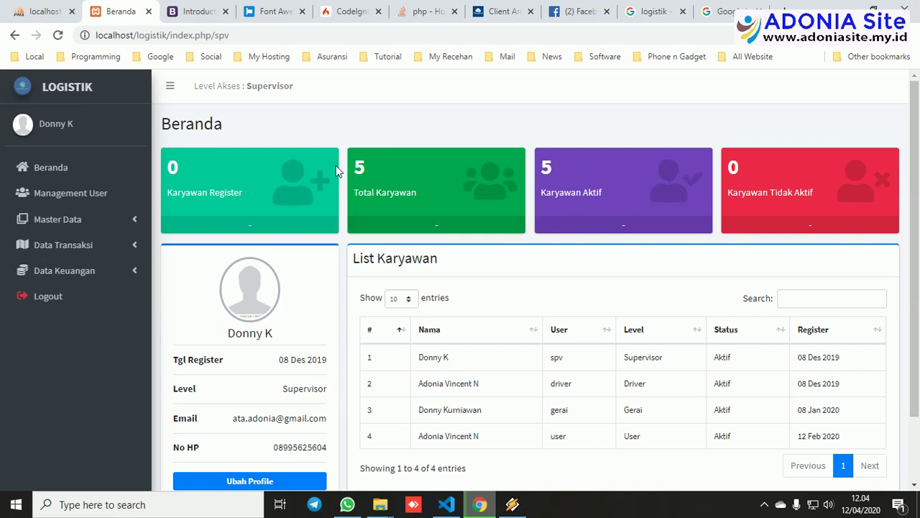
View the Management User, employee data and branch data pages.
left_click(52, 197)
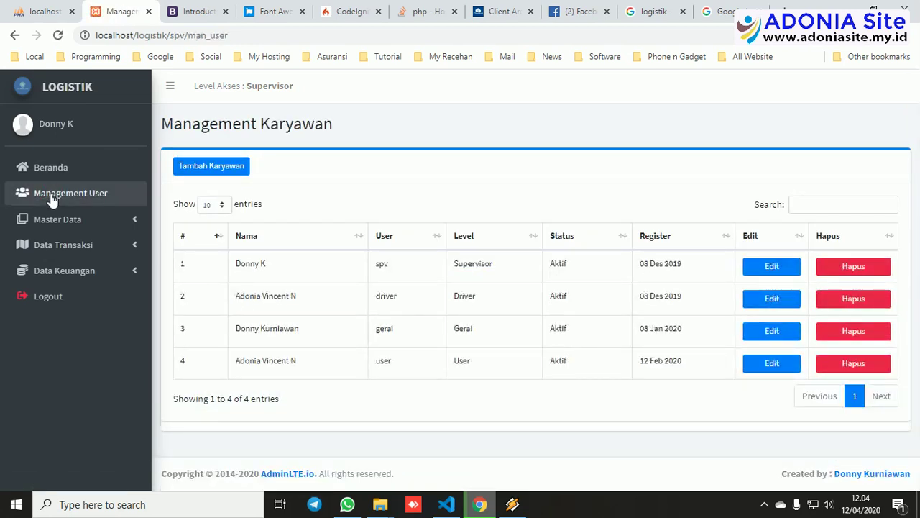
left_click(55, 219)
left_click(54, 247)
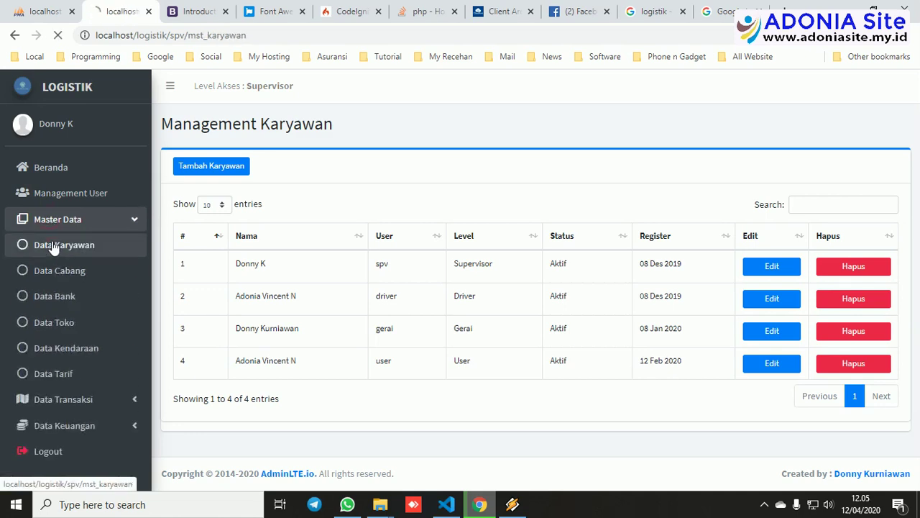
left_click(75, 222)
left_click(66, 283)
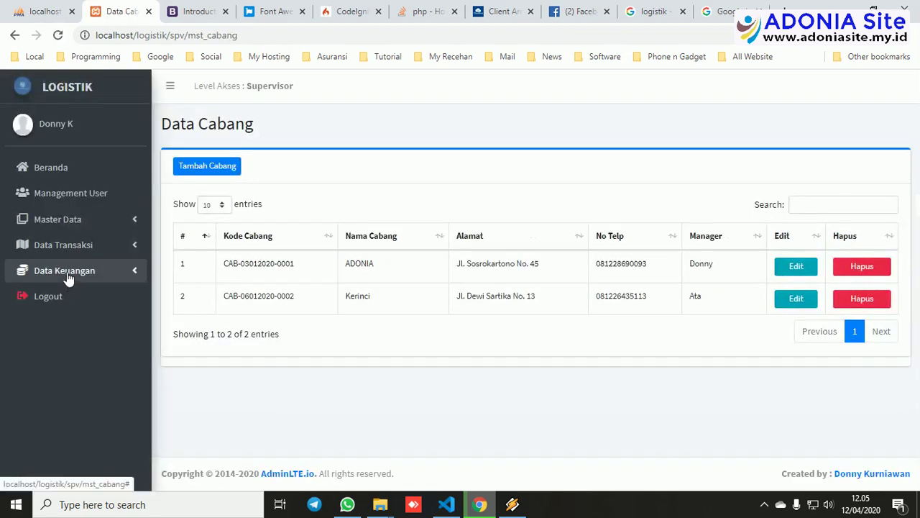
Open Data Bank and glance at the add-bank form without saving.
left_click(74, 223)
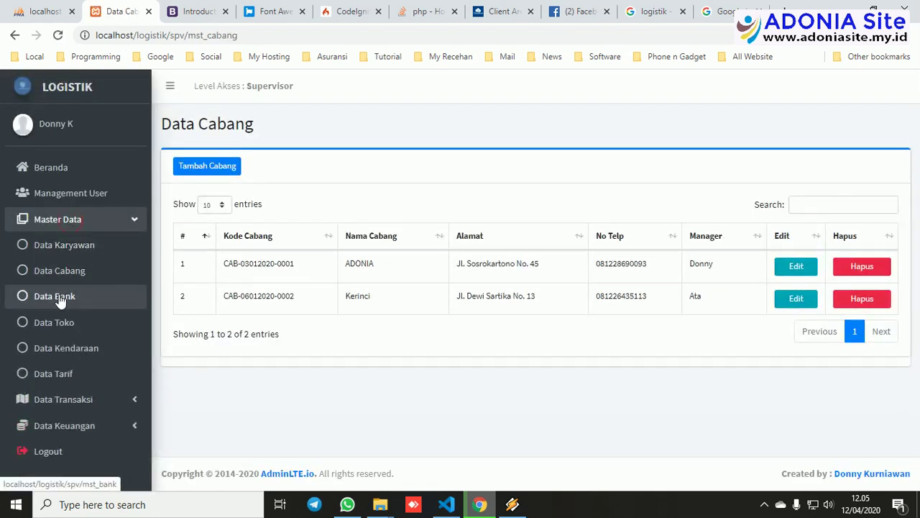
left_click(61, 299)
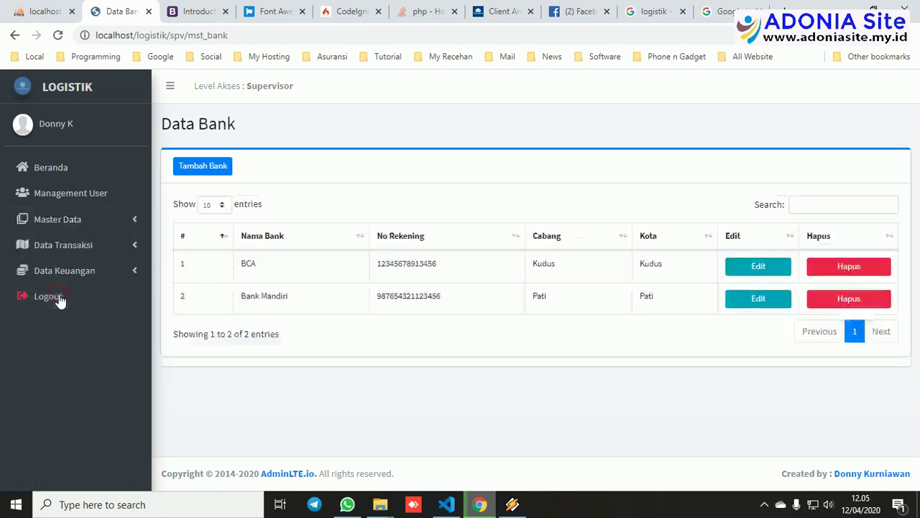
left_click(225, 167)
left_click(288, 167)
Browse the order notes, shipment orders and Total Penerimaan pages, then request logout.
left_click(77, 248)
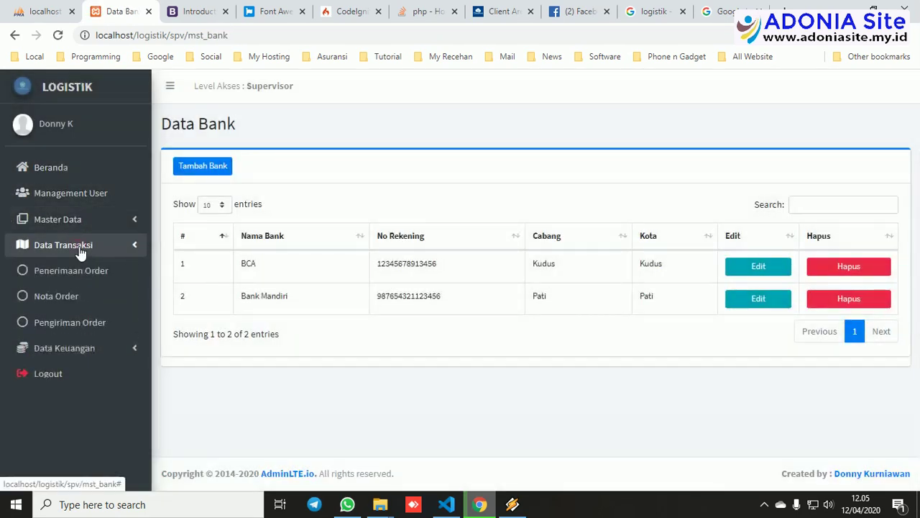
left_click(58, 304)
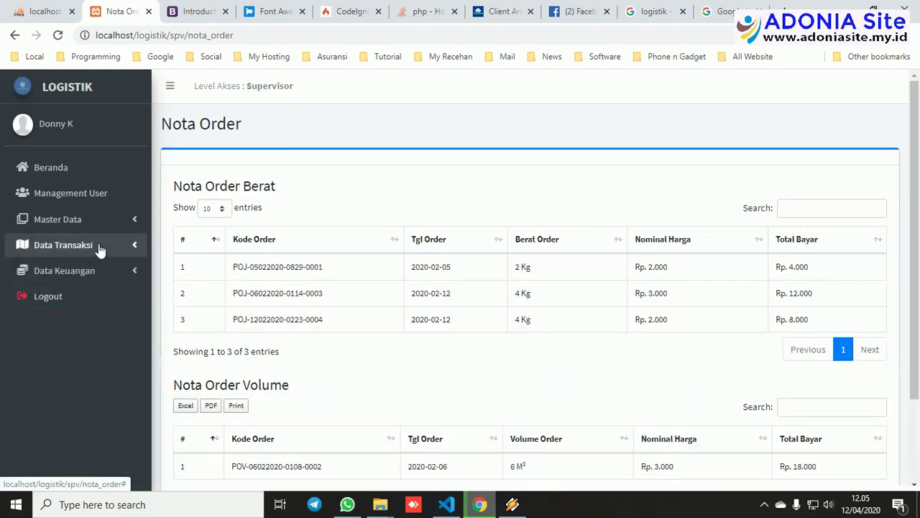
left_click(100, 250)
left_click(79, 325)
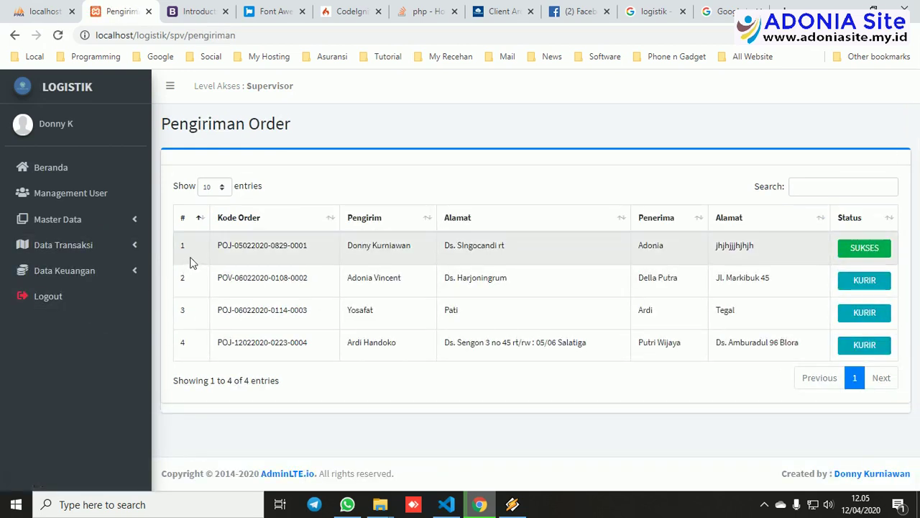
left_click(71, 272)
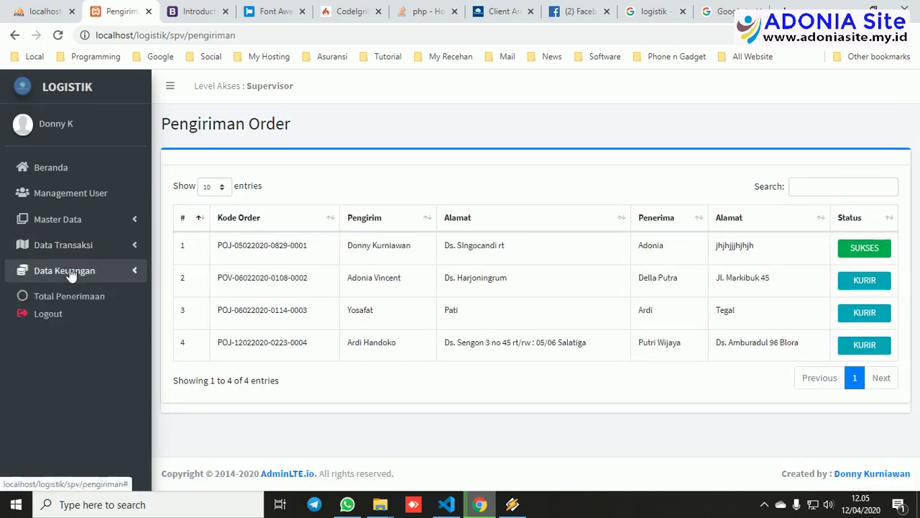
left_click(74, 302)
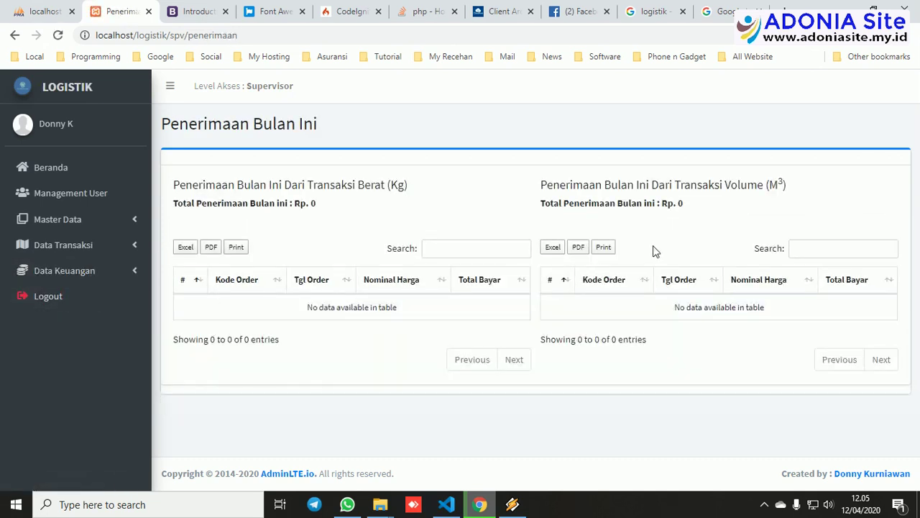
left_click(57, 299)
Confirm the supervisor logout and sign in with the gerai account's username and password.
left_click(432, 307)
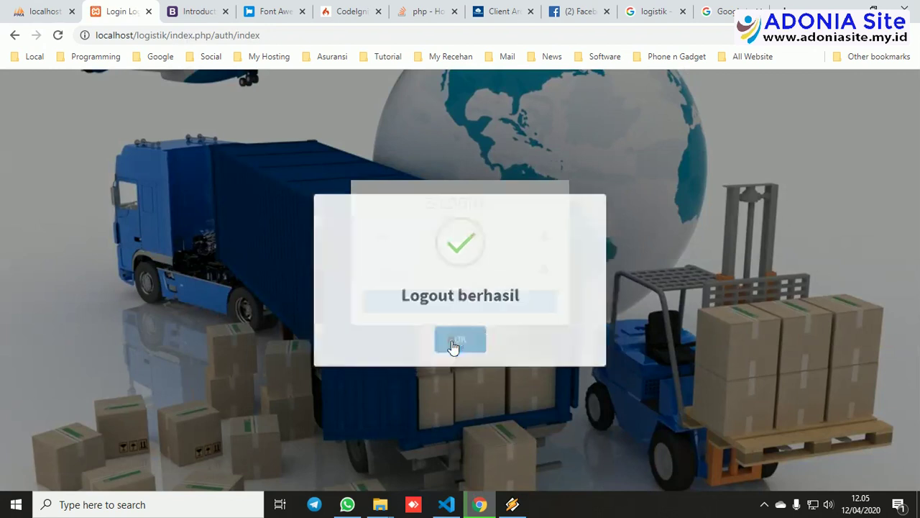
left_click(453, 346)
left_click(437, 240)
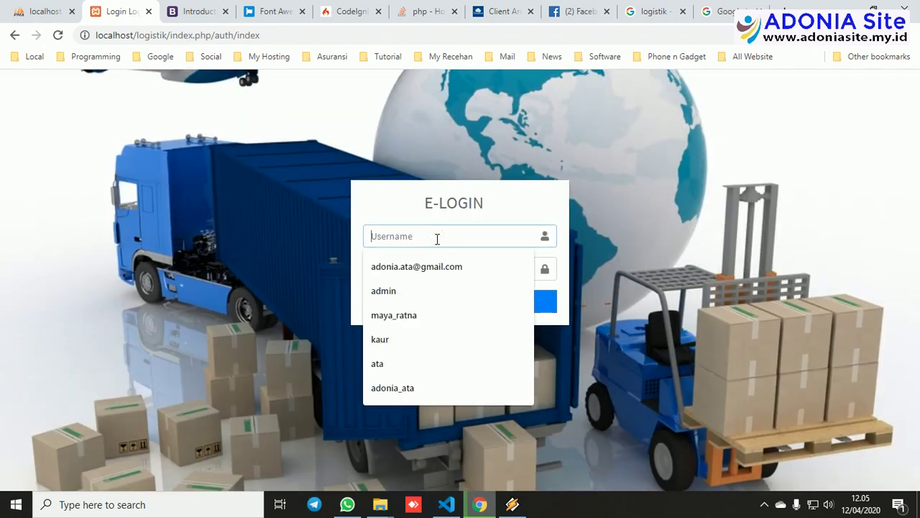
type("gerai")
key("Tab")
type("gerai")
key("Return")
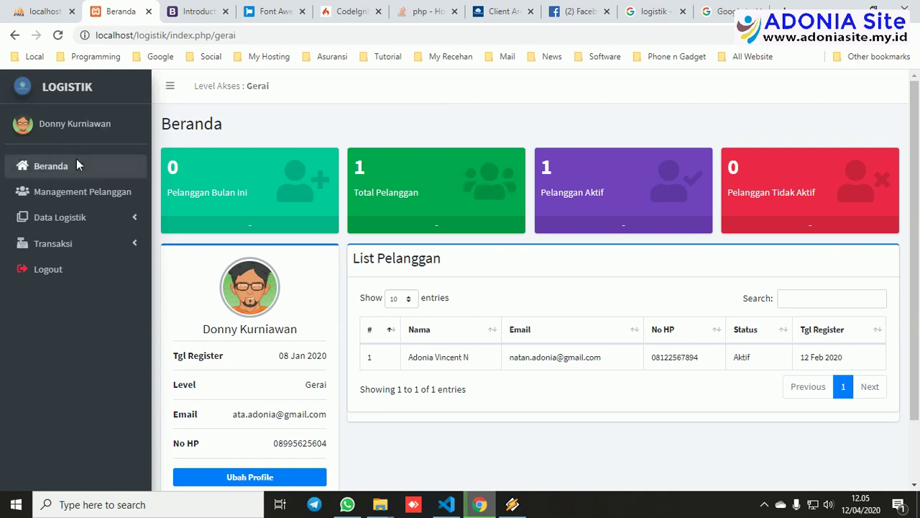
Open Management Pelanggan and inspect the add-customer (USER level) and edit-customer forms, closing both unsaved.
left_click(77, 192)
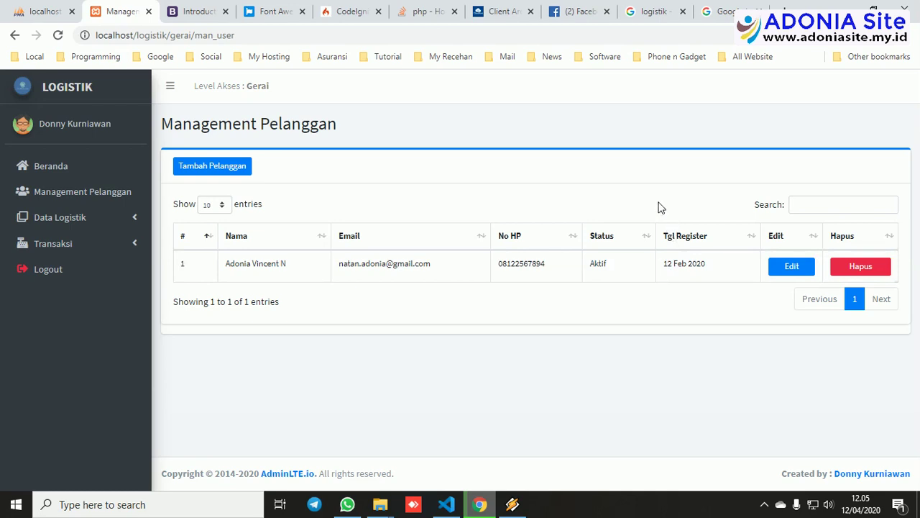
left_click(221, 171)
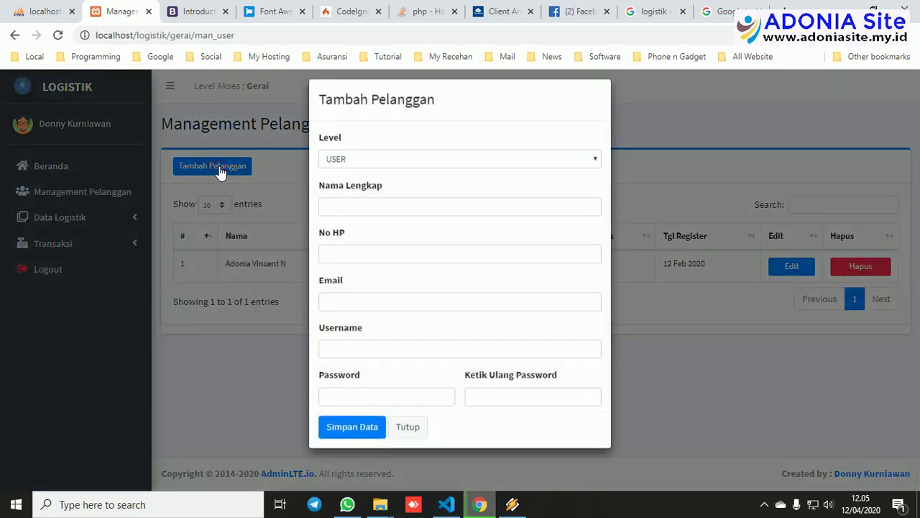
left_click(445, 174)
left_click(445, 174)
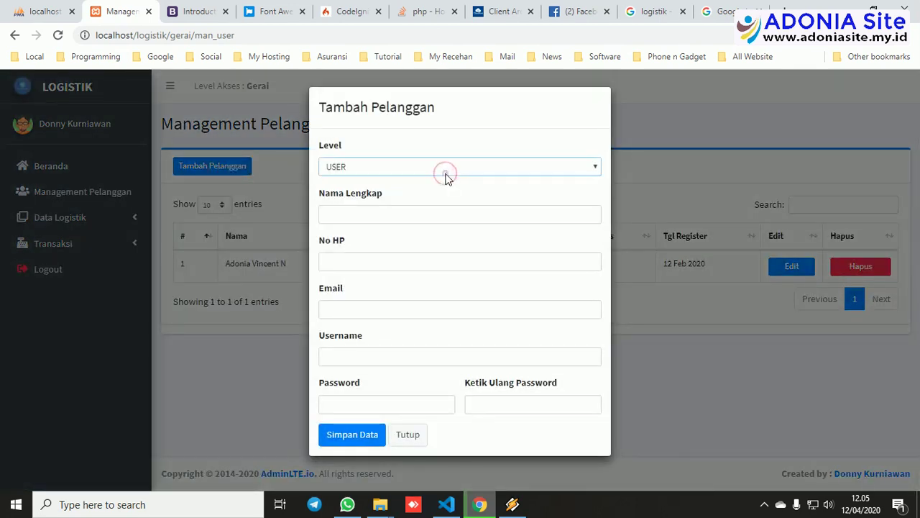
left_click(411, 434)
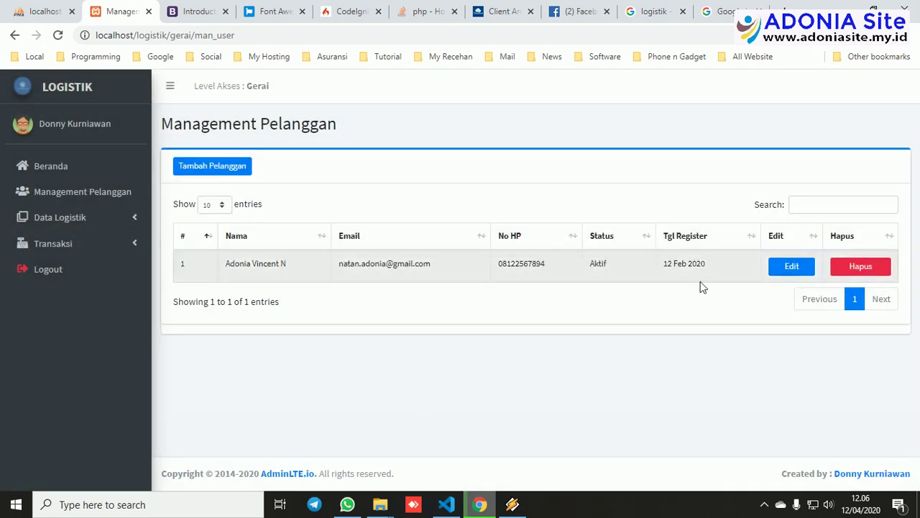
left_click(793, 268)
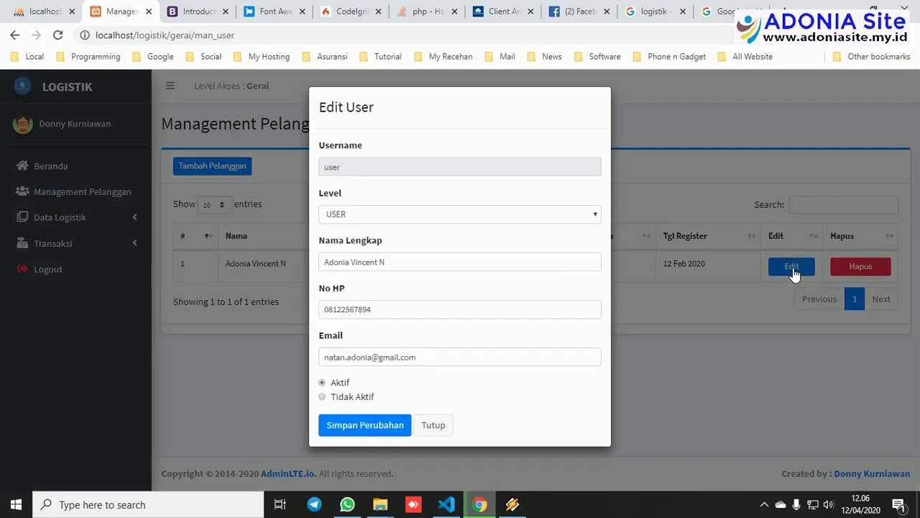
left_click(434, 425)
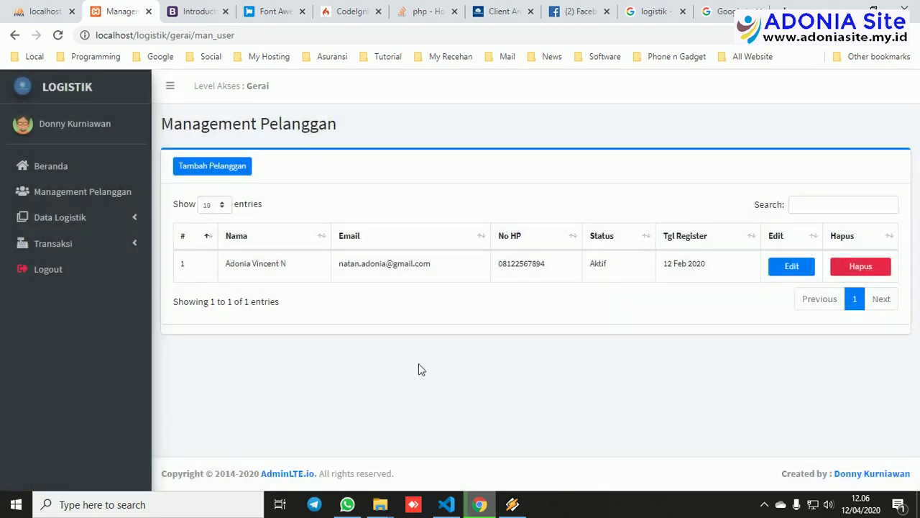
Review the Data Bank, Data Toko and Data Kendaraan pages under Data Logistik.
left_click(26, 224)
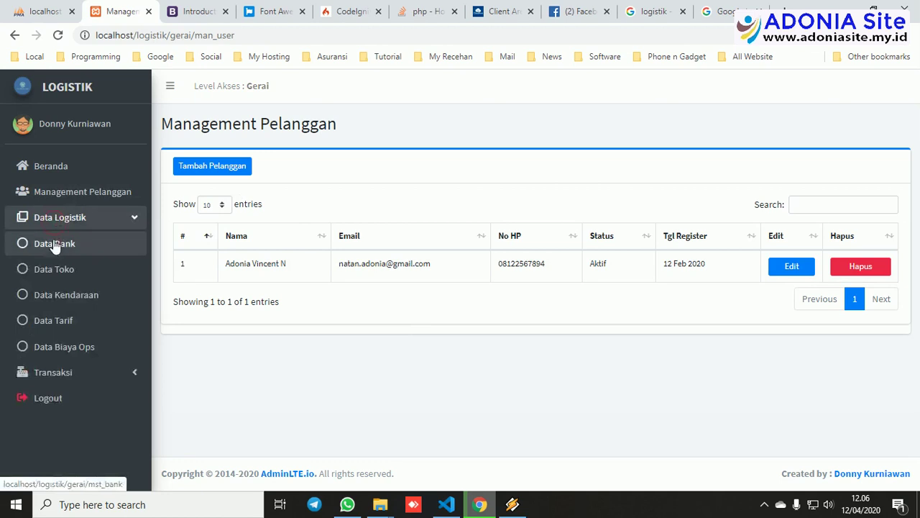
left_click(55, 244)
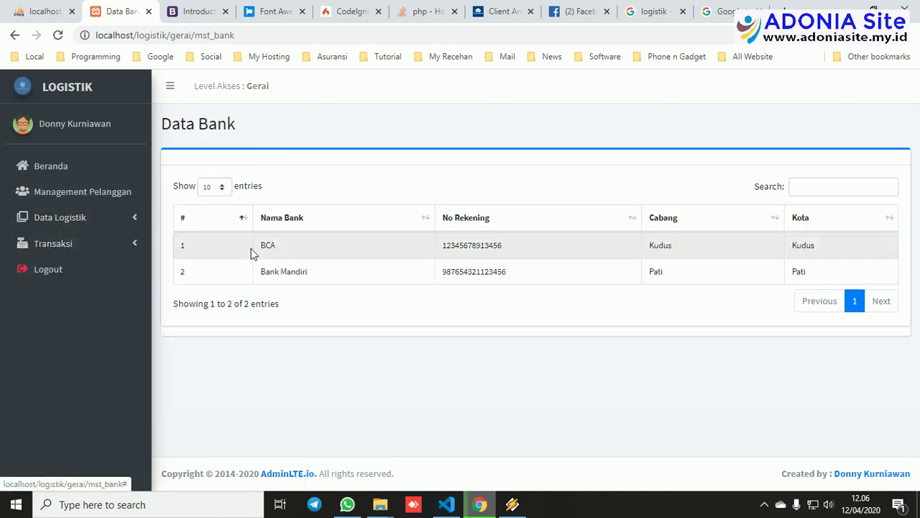
left_click(87, 215)
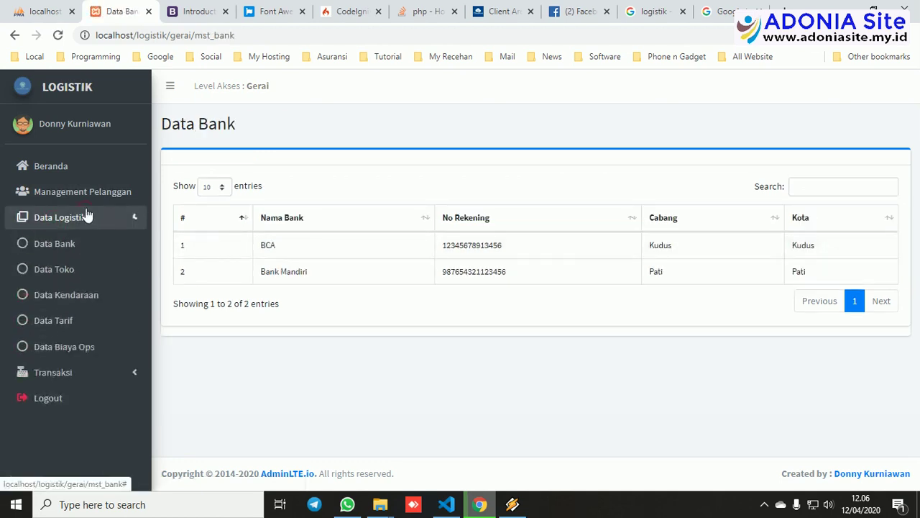
left_click(63, 269)
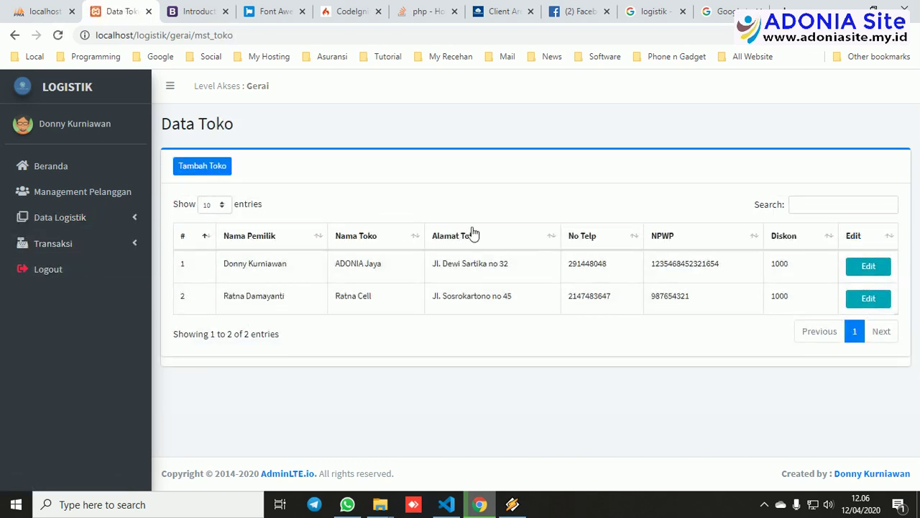
left_click(54, 221)
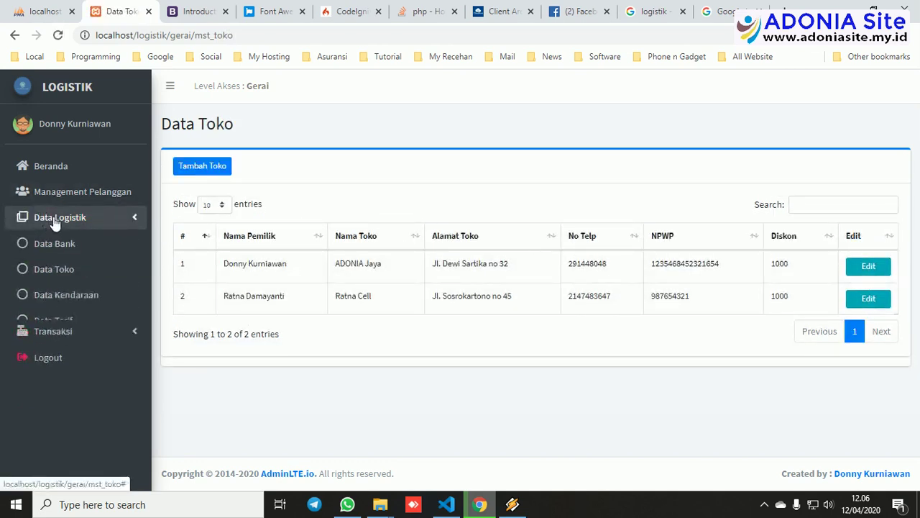
left_click(45, 300)
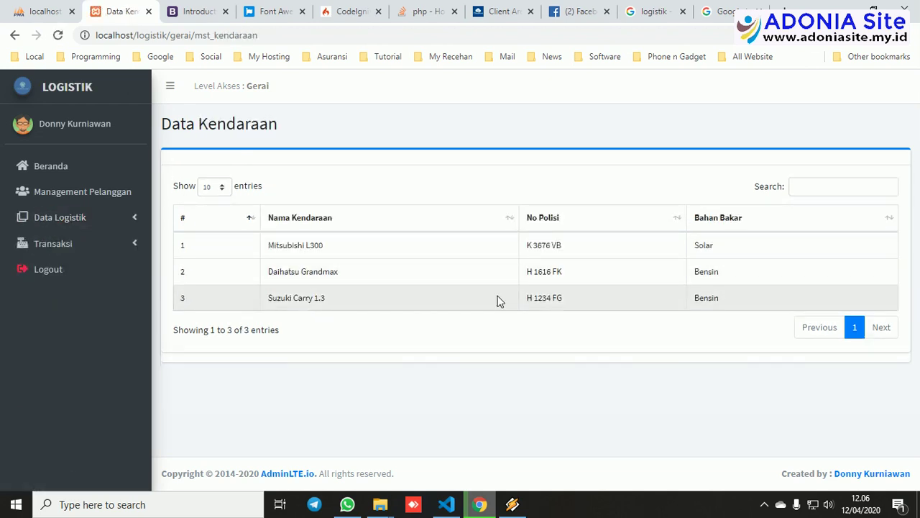
Review Data Tarif and Data Biaya Ops (Uang Bensin Rp. 15.000, Uang Makan Rp. 10.000).
left_click(110, 228)
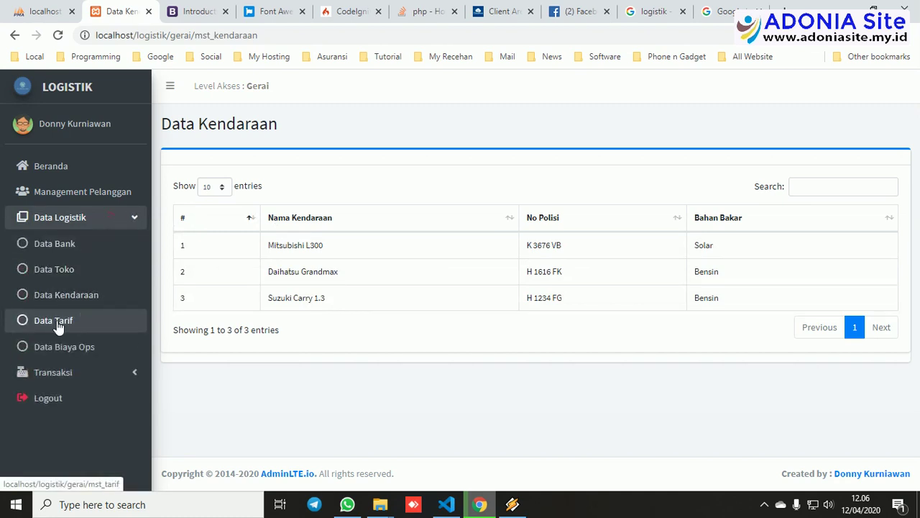
left_click(58, 323)
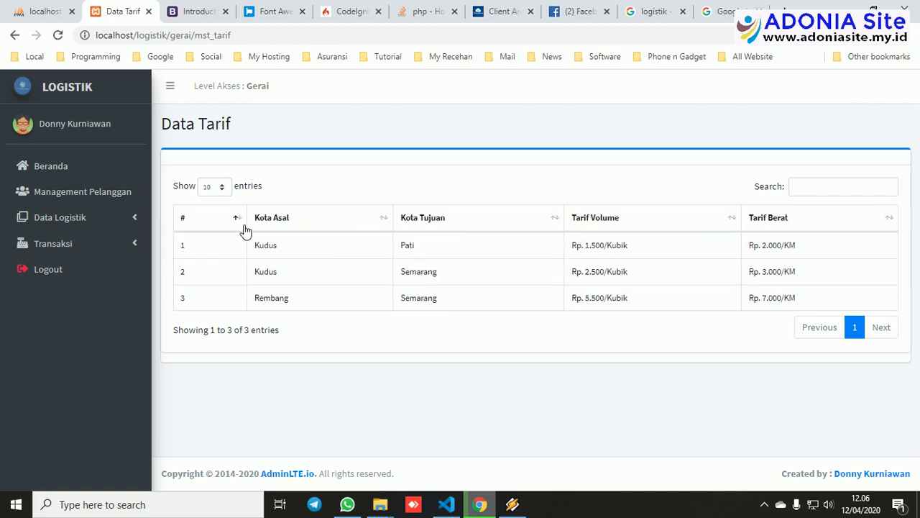
left_click(61, 220)
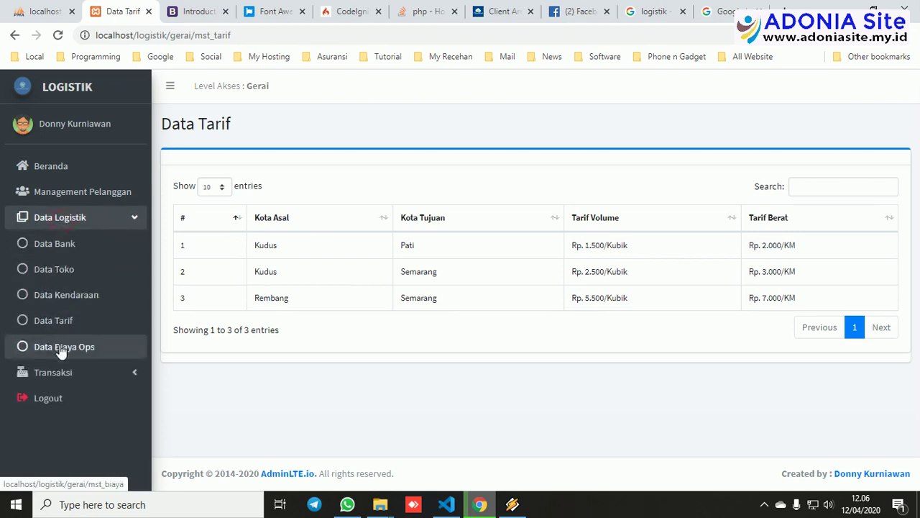
left_click(62, 346)
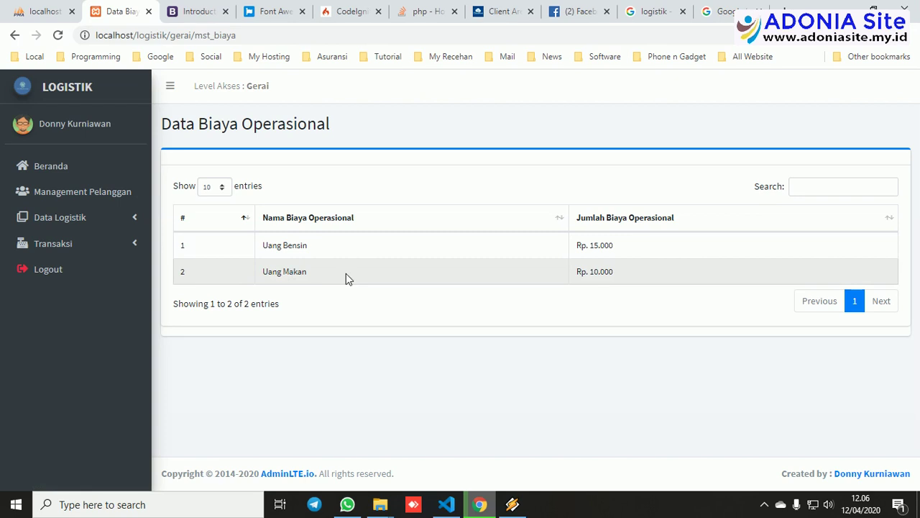
left_click(68, 221)
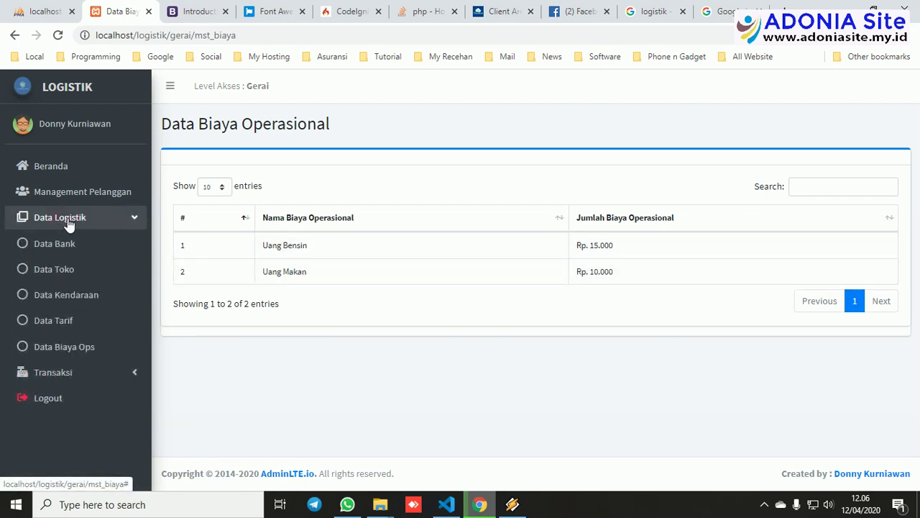
left_click(74, 372)
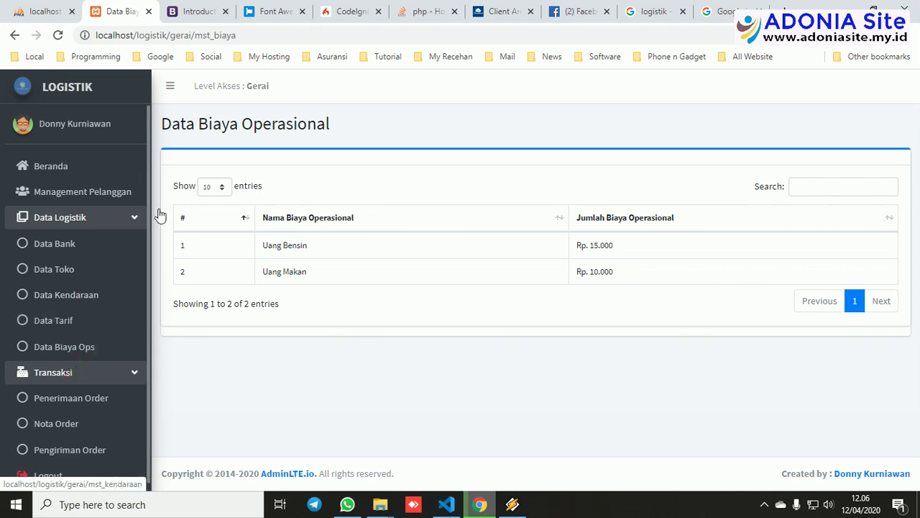
left_click(109, 217)
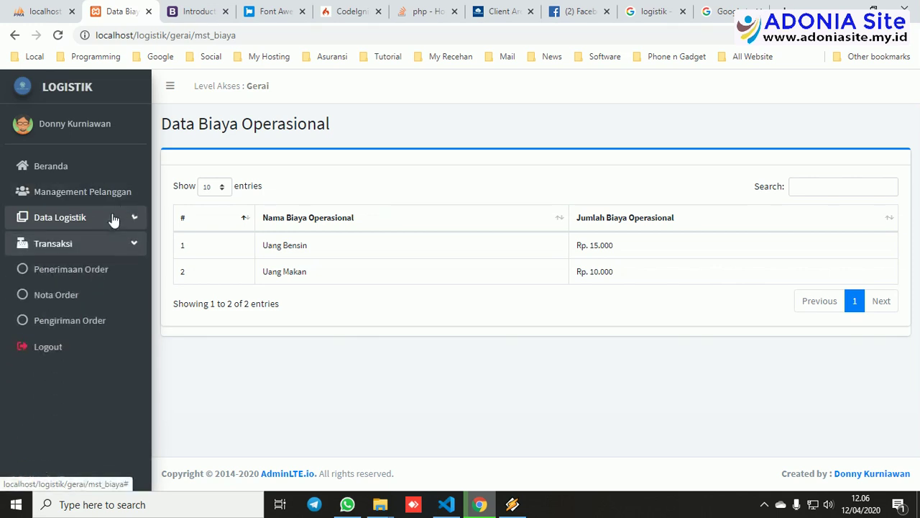
Try a volume order on Penerimaan Order: Kudus - Pati route, volume 15, closed unsaved.
left_click(81, 270)
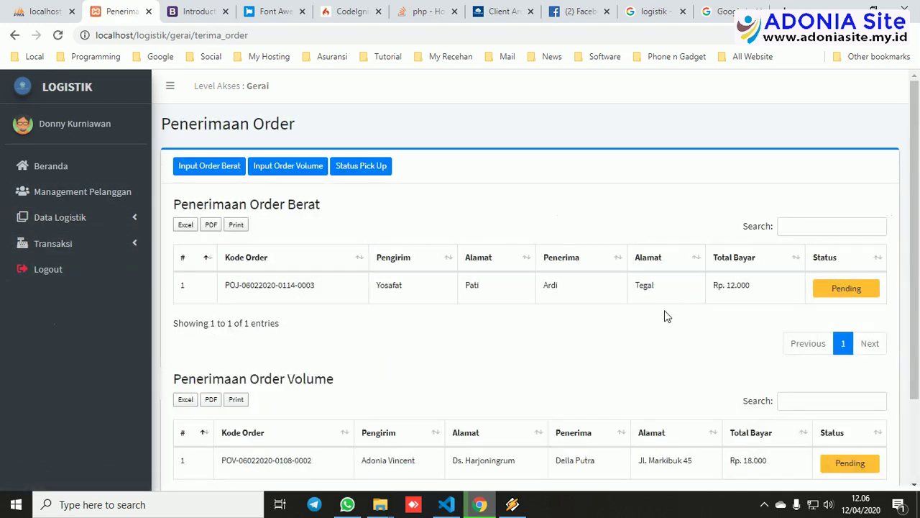
scroll(665, 312, "down", 3)
scroll(664, 313, "up", 3)
left_click(286, 167)
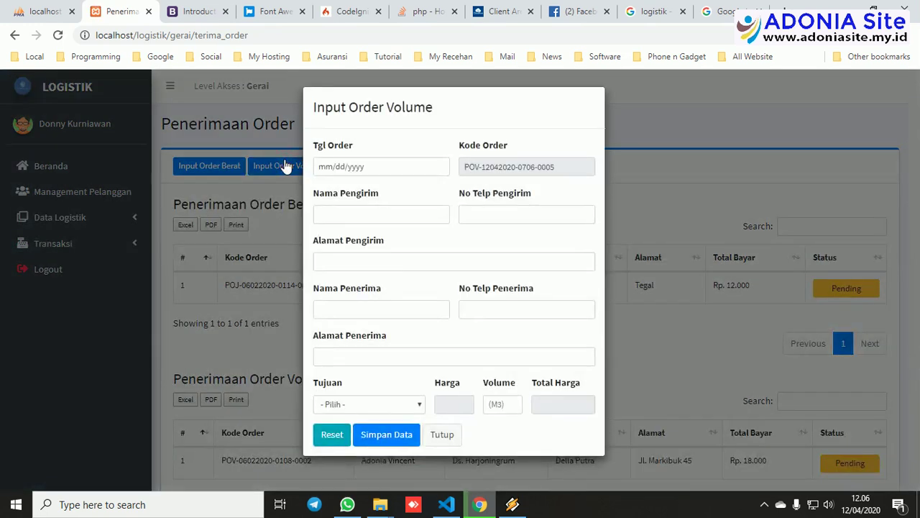
left_click(412, 406)
left_click(373, 430)
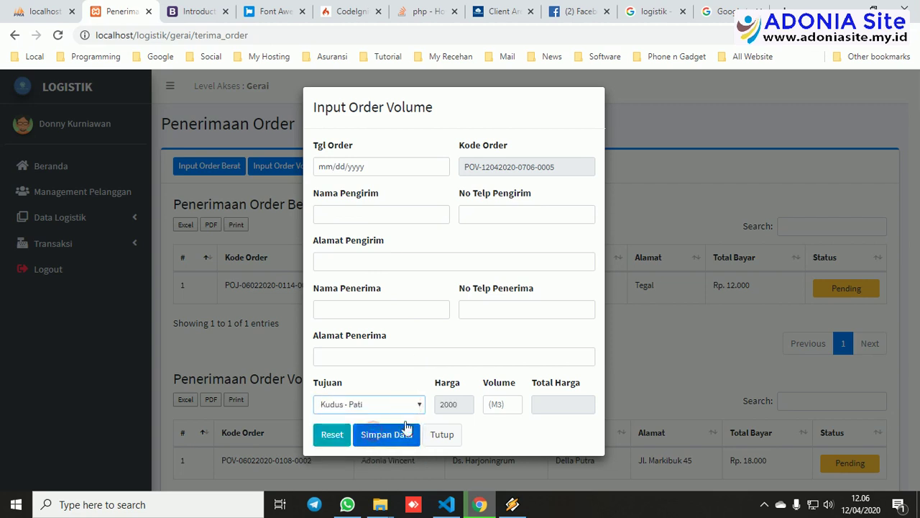
left_click(499, 407)
type("15")
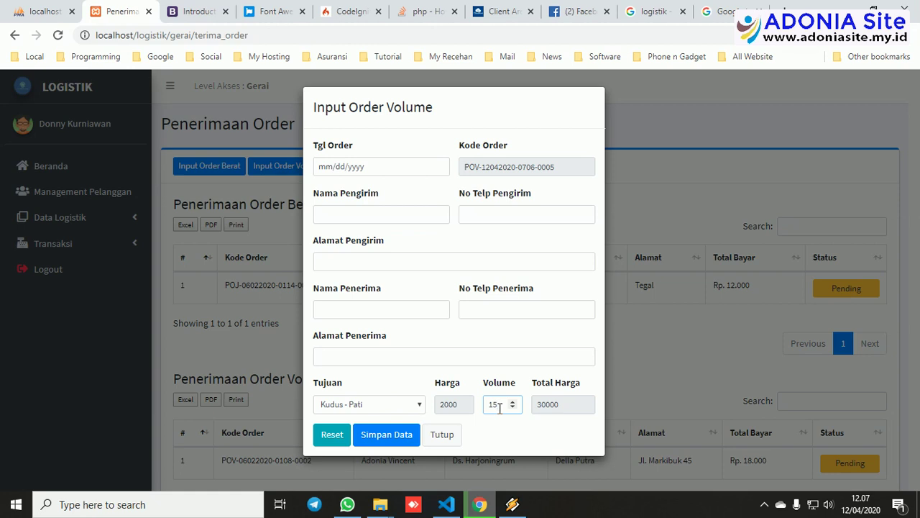
left_click(455, 434)
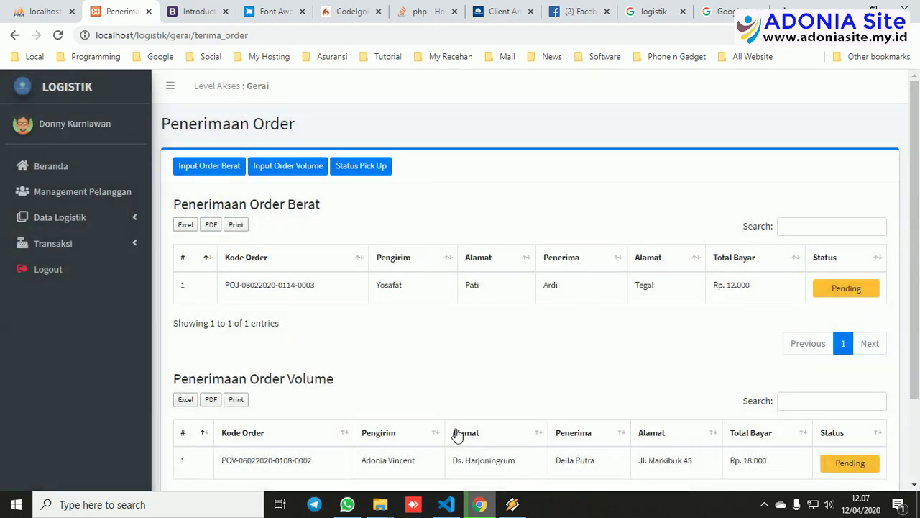
Try a weight order with the Kudus - Semarang route and weight 8, closed unsaved.
left_click(202, 166)
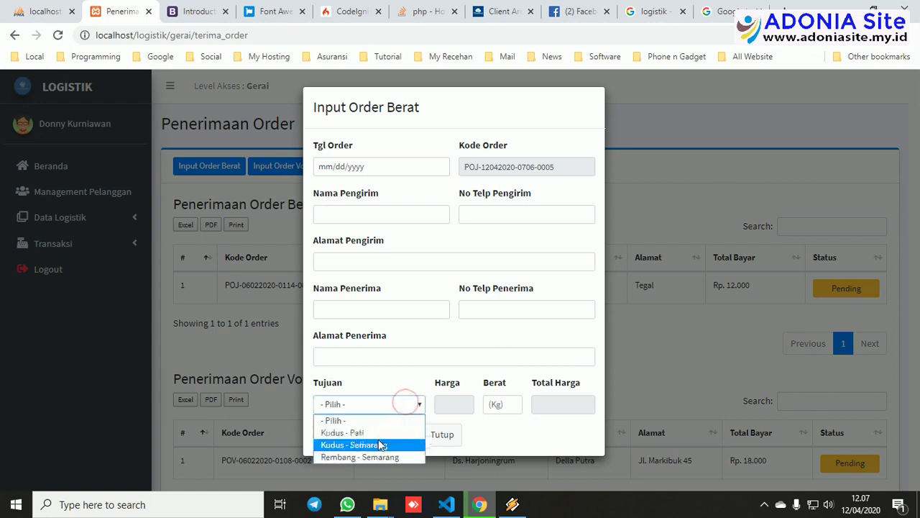
left_click(355, 445)
left_click(496, 404)
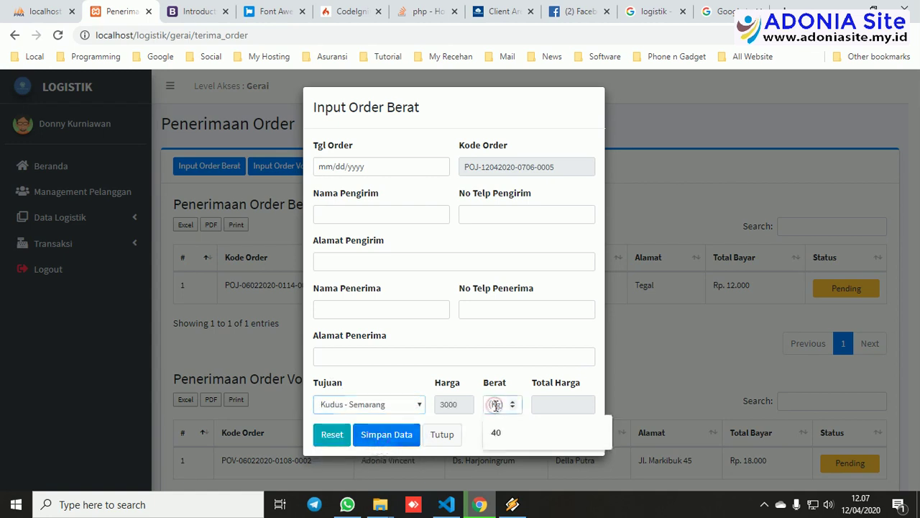
type("8")
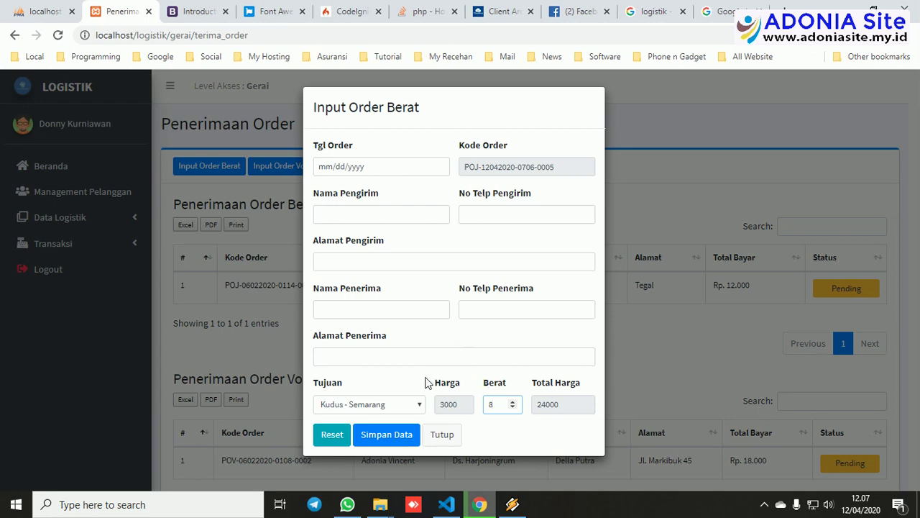
left_click(440, 435)
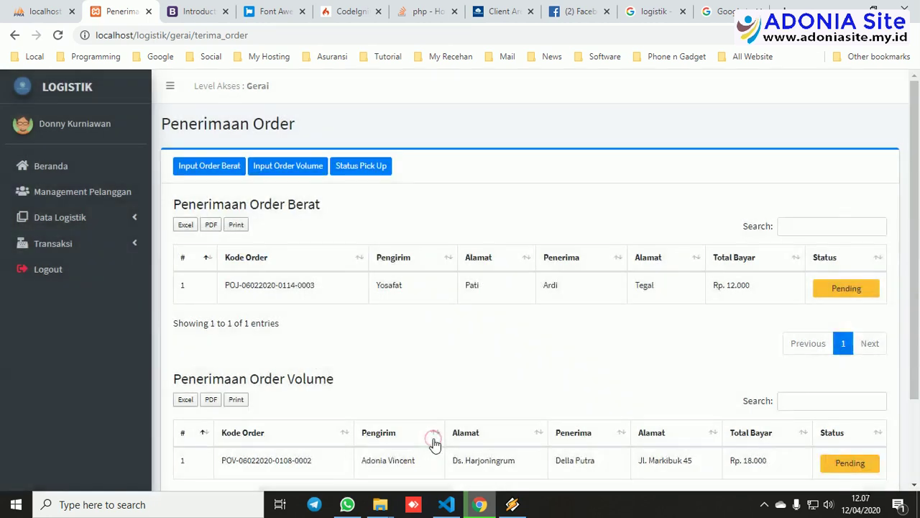
Check the picked-up orders list, then open Pengiriman Order showing four shipments (one SUKSES, three KURIR).
left_click(360, 166)
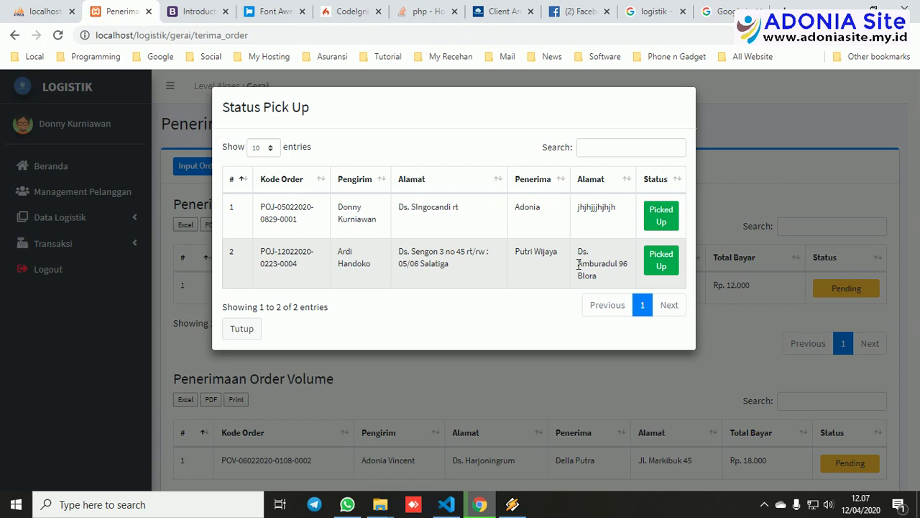
left_click(242, 329)
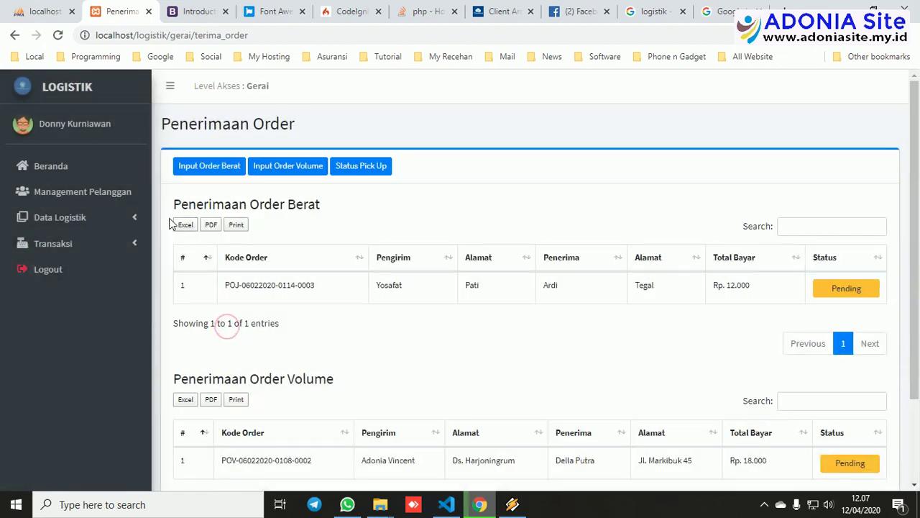
left_click(106, 246)
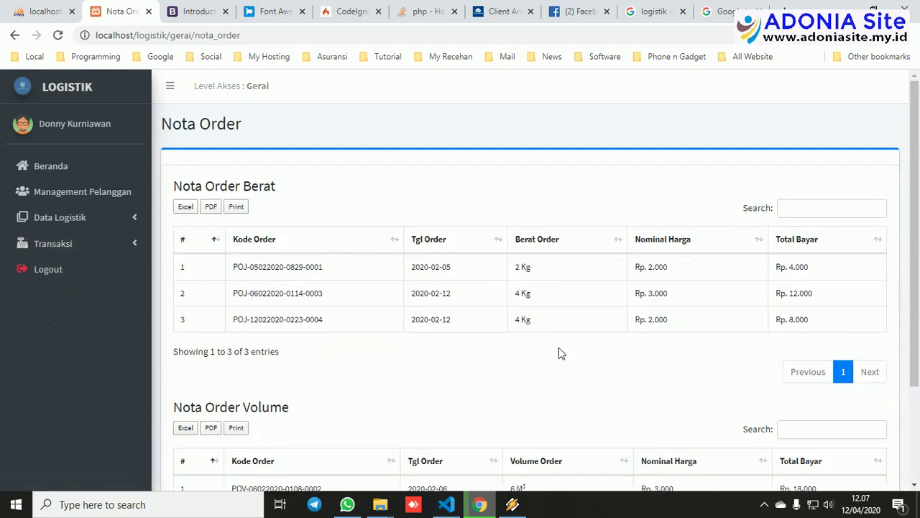
scroll(559, 352, "down", 2)
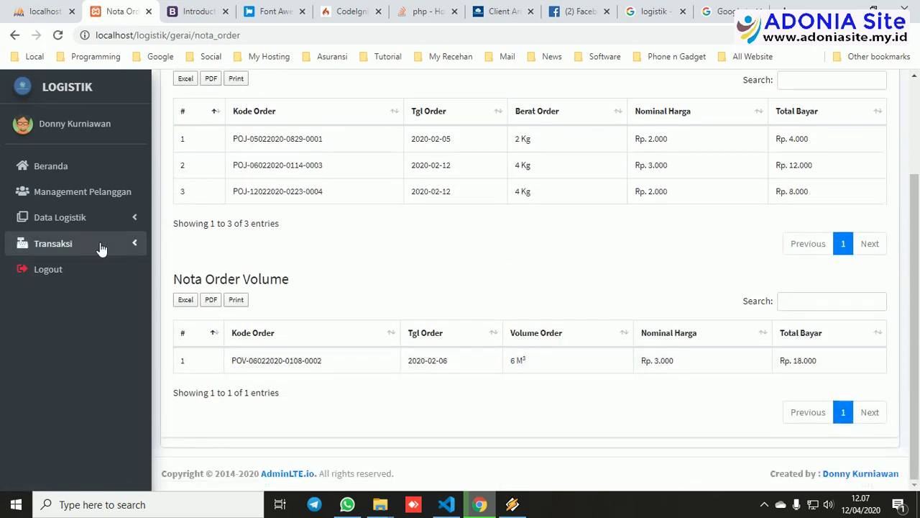
left_click(76, 248)
left_click(65, 322)
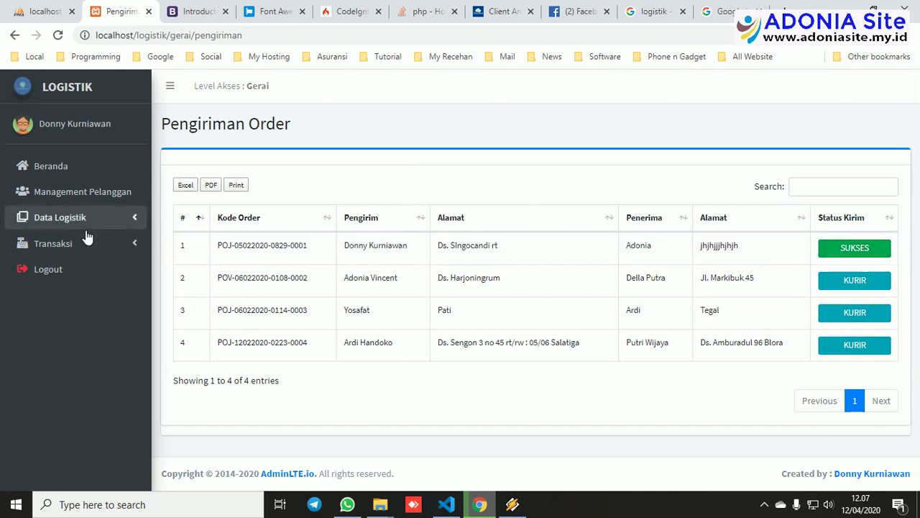
Log out of the Gerai account and sign in with the driver account.
left_click(47, 272)
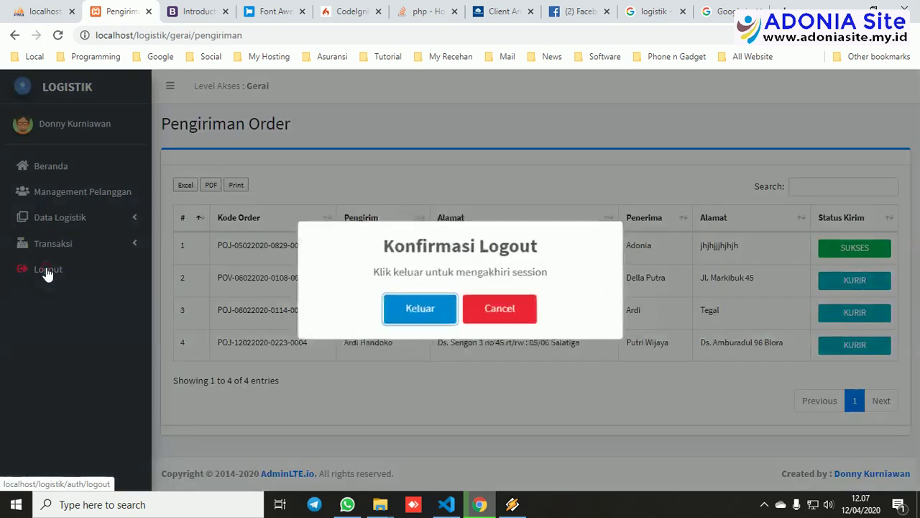
left_click(446, 309)
left_click(454, 341)
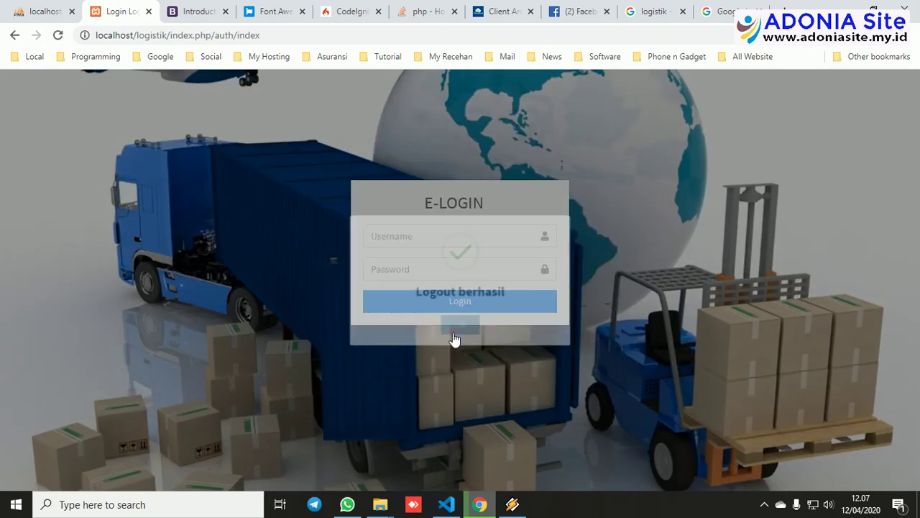
left_click(432, 240)
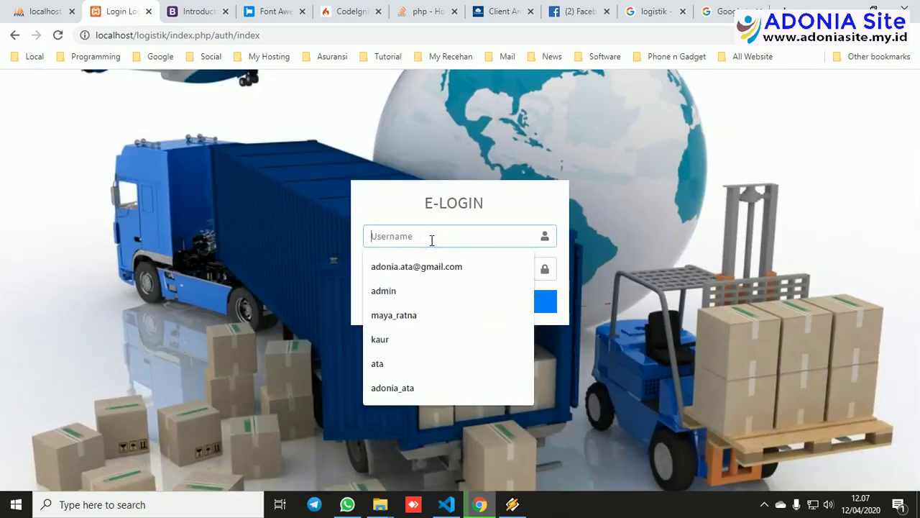
type("driver")
key("Tab")
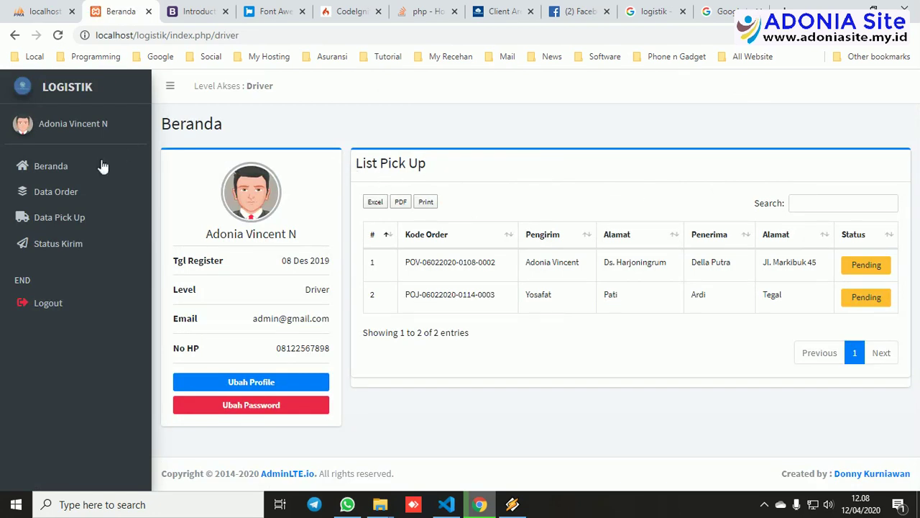
Open List Pick Up and preview Konfirmasi for both pending orders without saving.
left_click(66, 194)
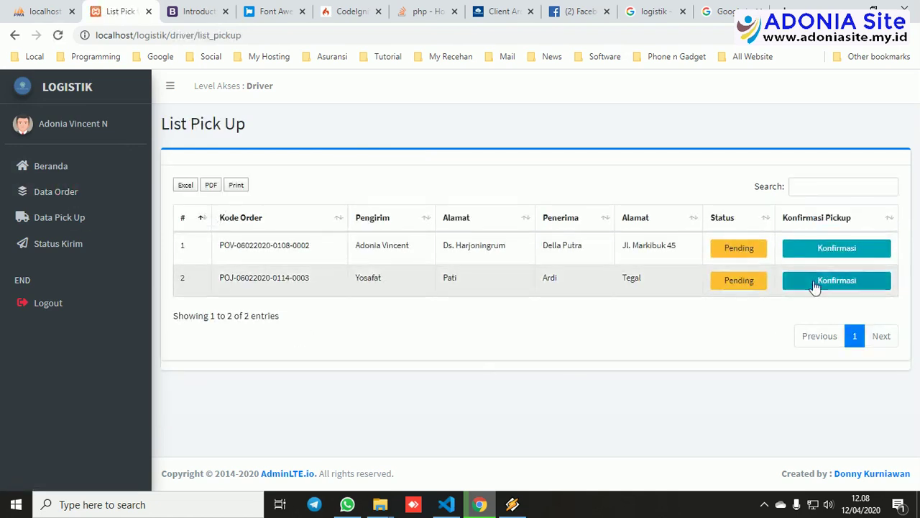
left_click(823, 258)
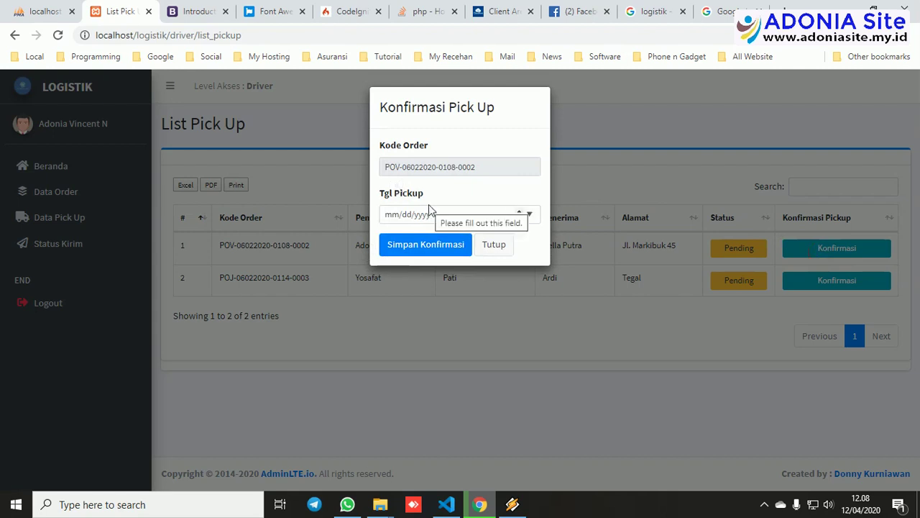
left_click(495, 245)
left_click(825, 281)
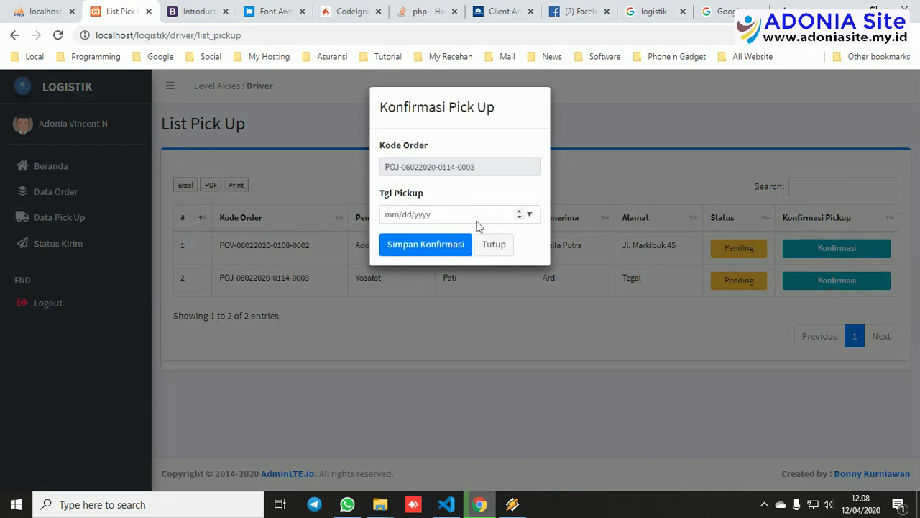
left_click(493, 245)
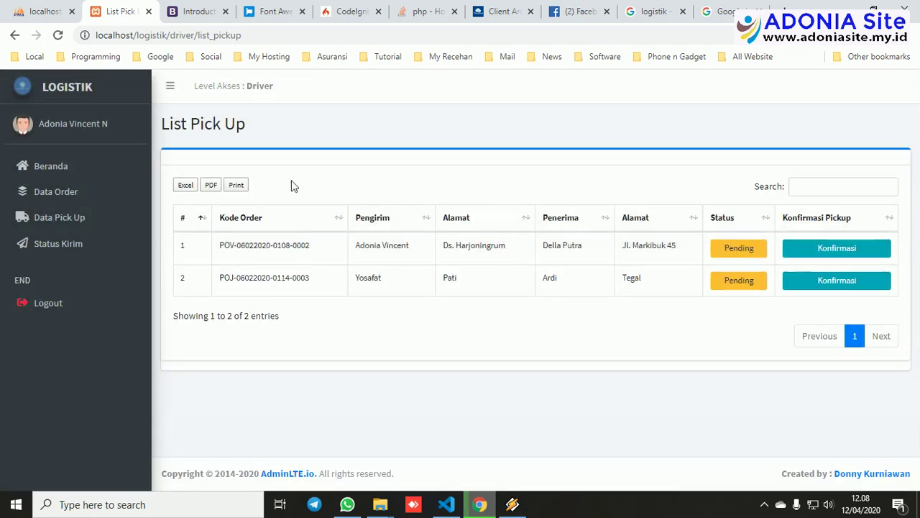
left_click(49, 199)
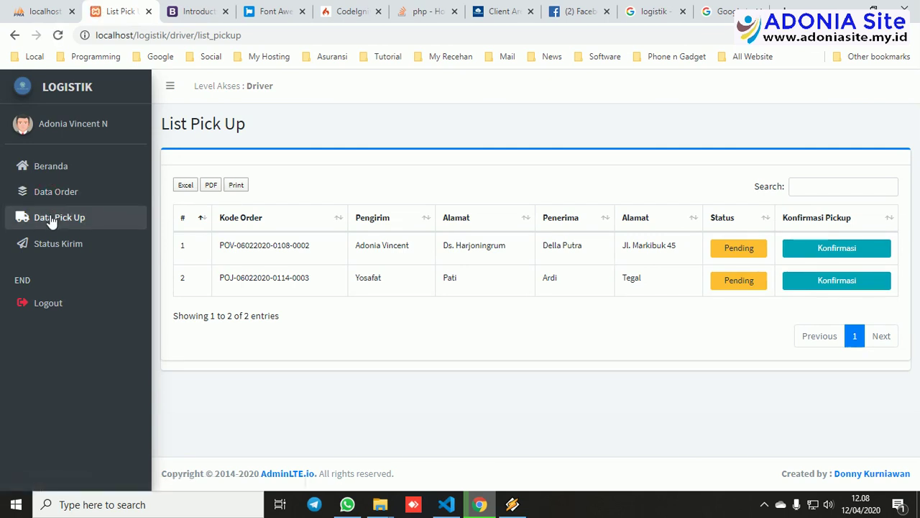
View the Status Pick Up and Status Barang pages and the delivered orders list.
left_click(52, 220)
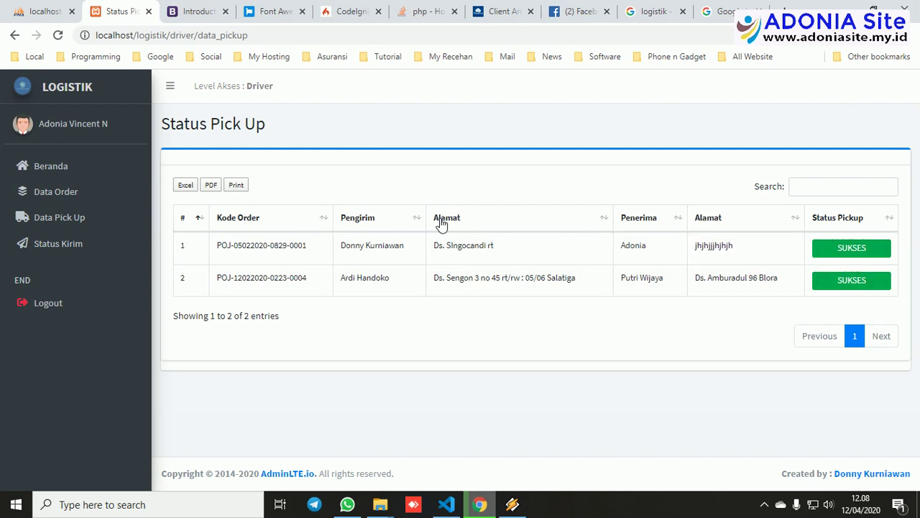
left_click(64, 247)
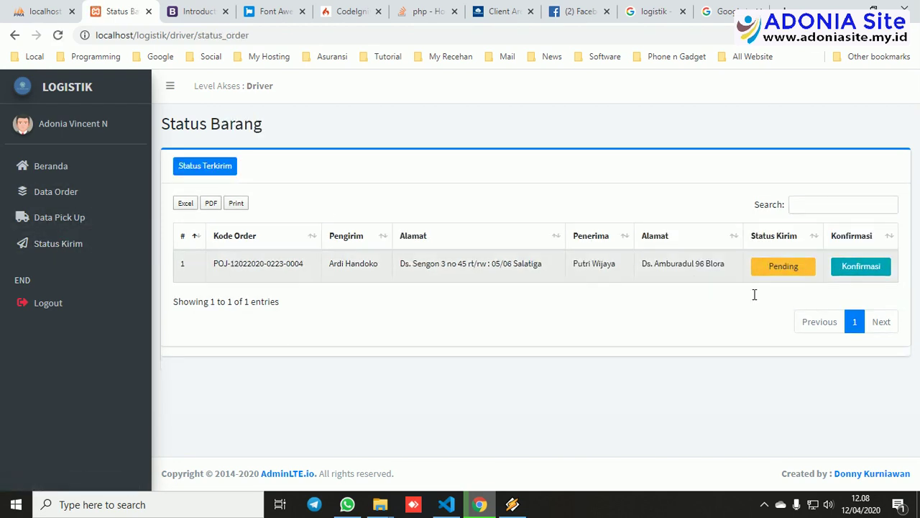
left_click(212, 168)
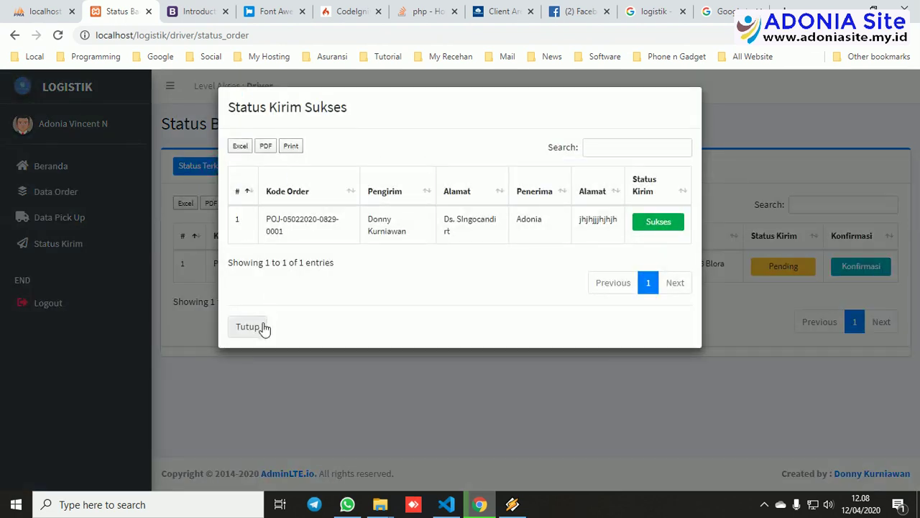
left_click(248, 326)
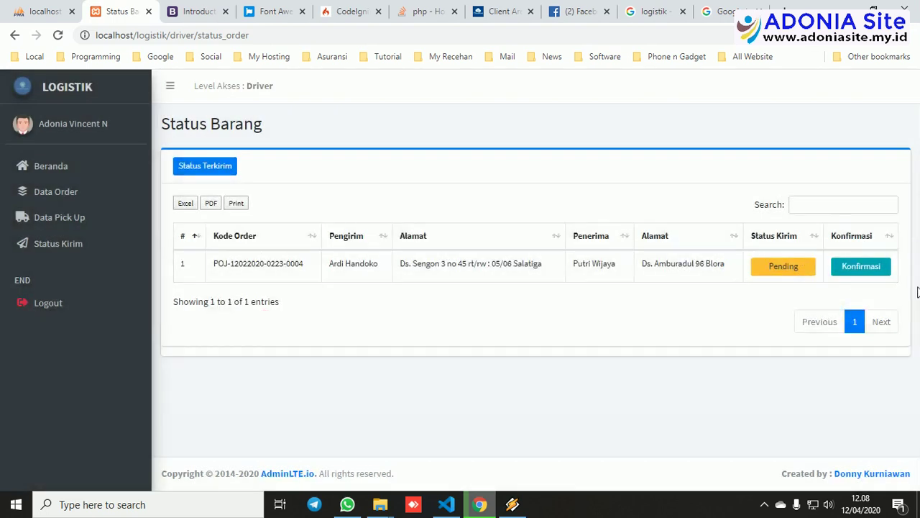
Preview delivery confirmation for the pending shipment without saving, then request logout.
left_click(882, 276)
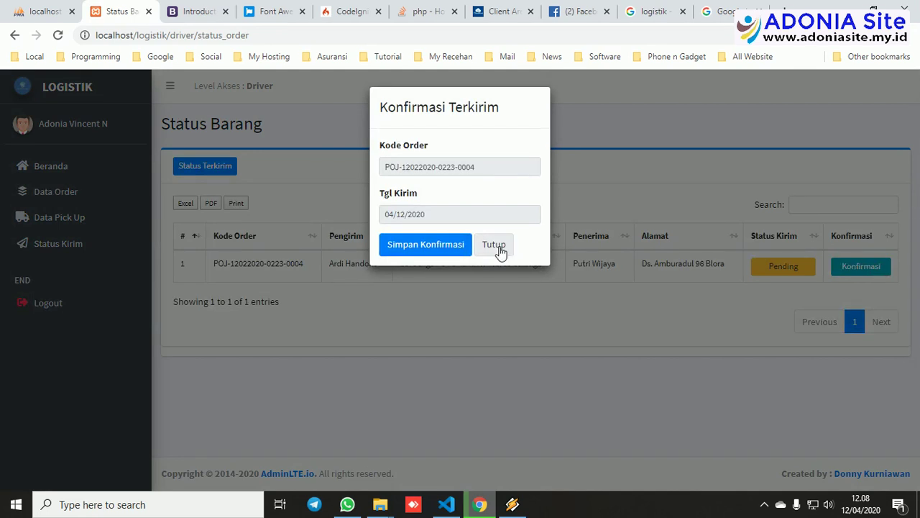
left_click(496, 245)
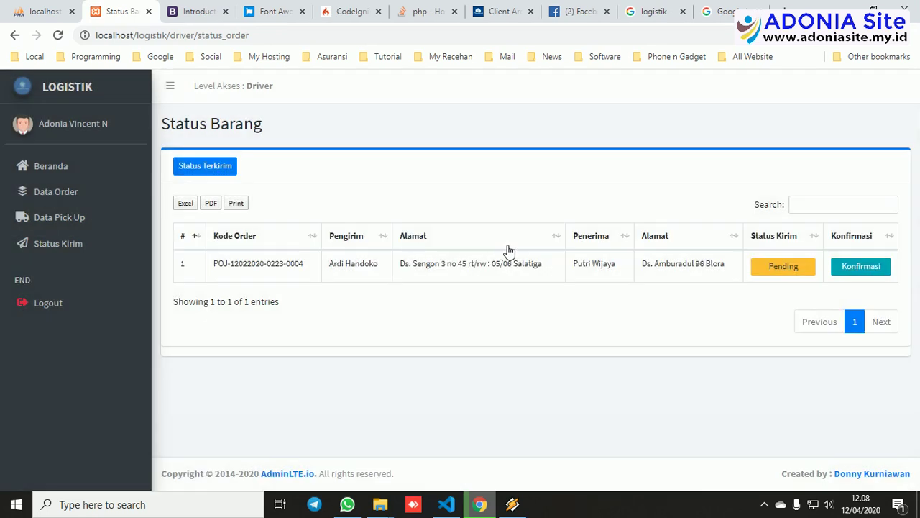
left_click(46, 245)
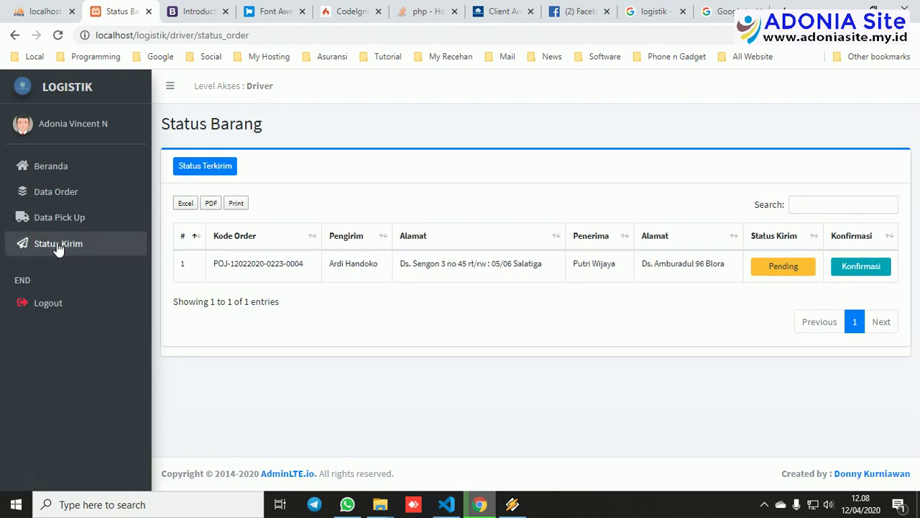
left_click(48, 305)
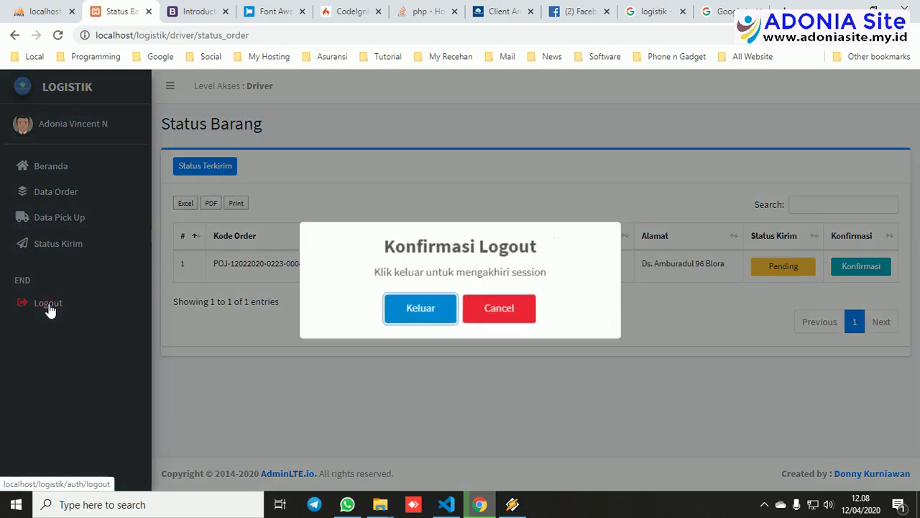
Confirm the driver logout and sign in with the user account's credentials.
left_click(407, 316)
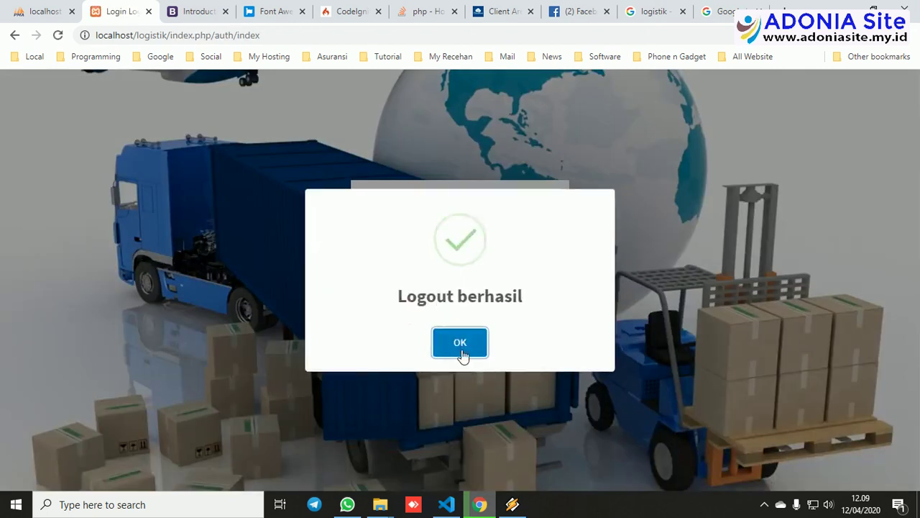
left_click(462, 354)
left_click(452, 238)
type("user")
key("Tab")
type("u")
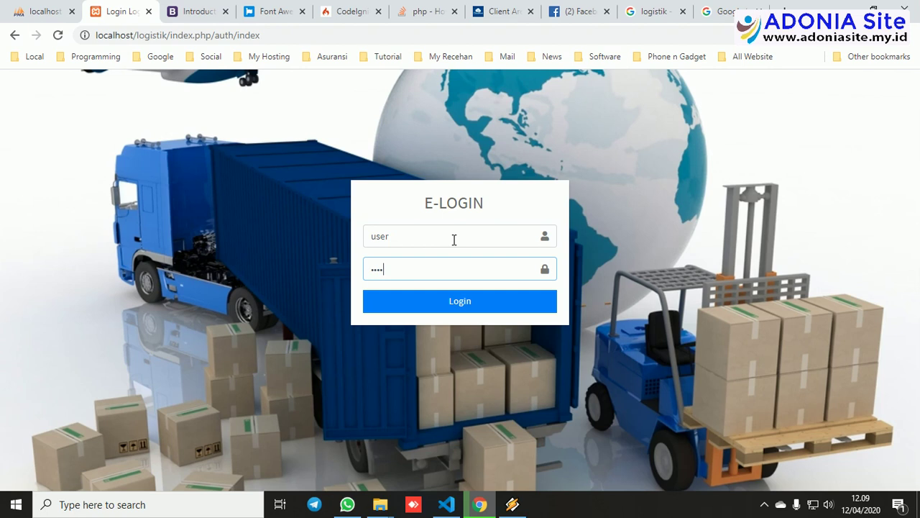
left_click(442, 304)
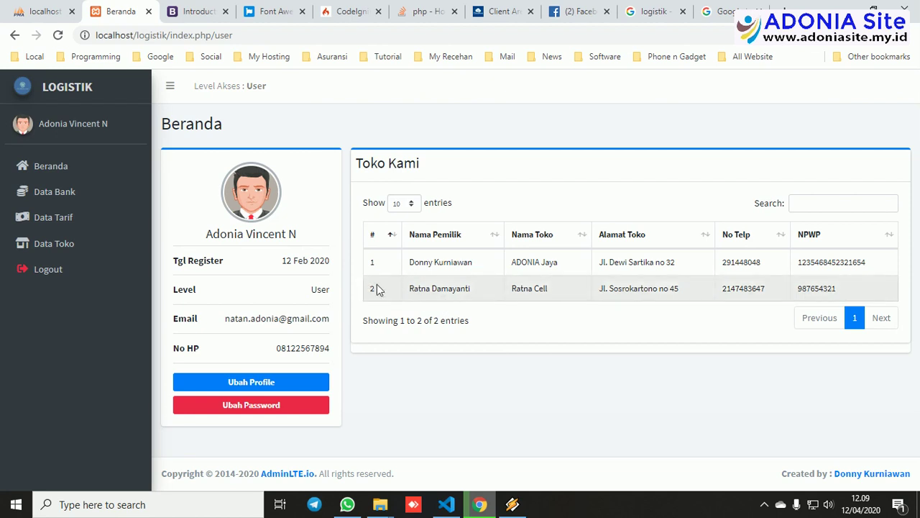
Browse Data Bank, Data Tarif and Data Toko, then log out to the E-LOGIN page.
left_click(61, 205)
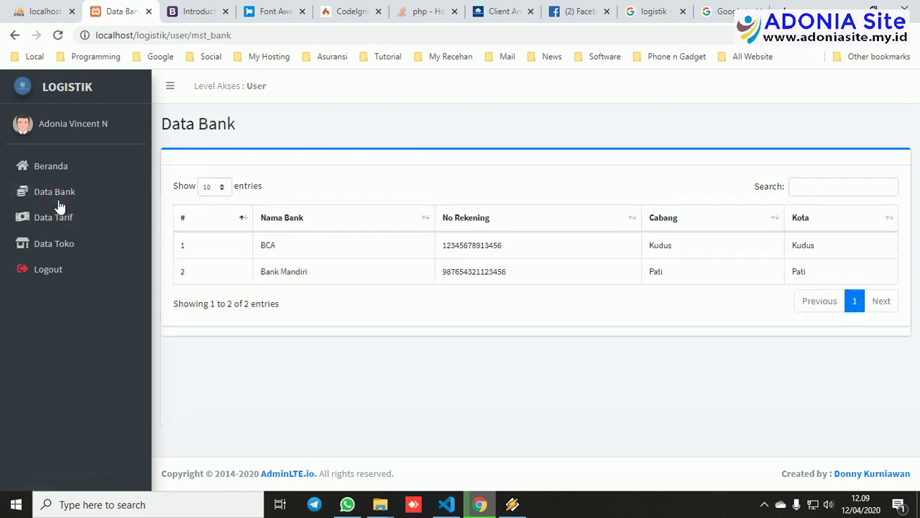
left_click(51, 217)
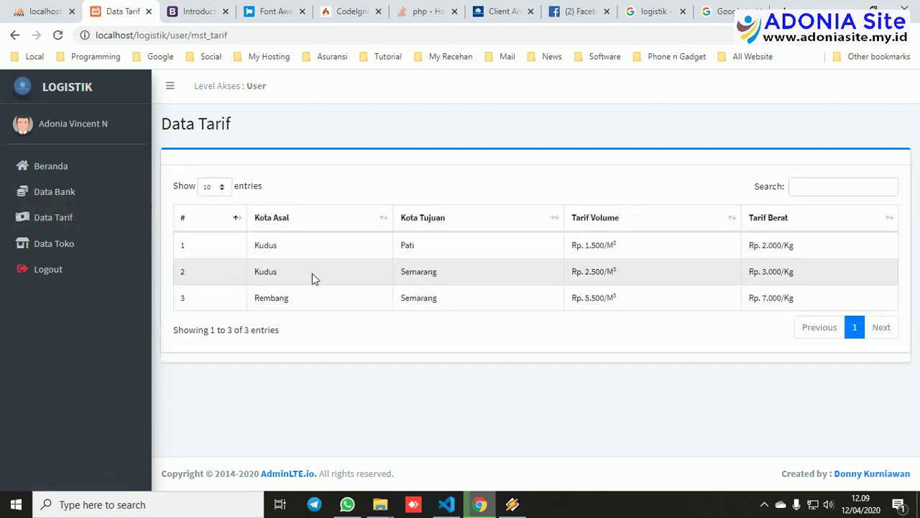
left_click(72, 255)
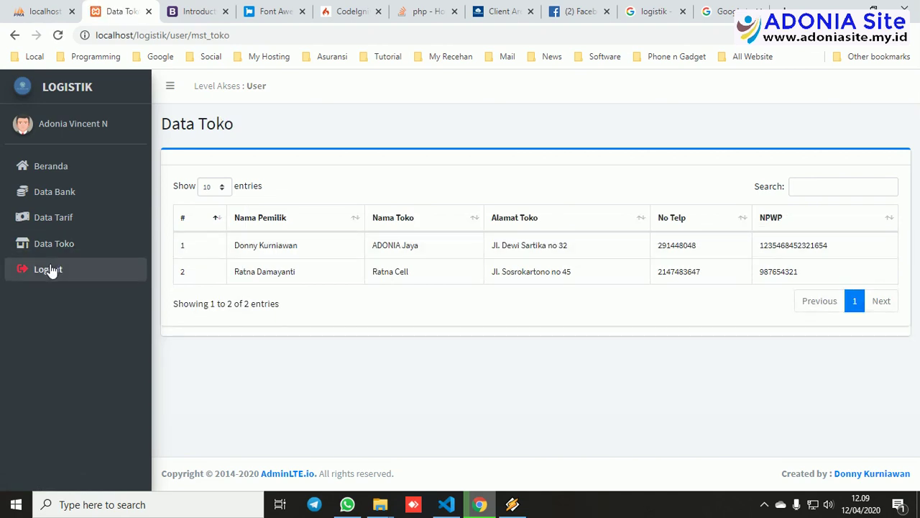
left_click(51, 270)
left_click(425, 307)
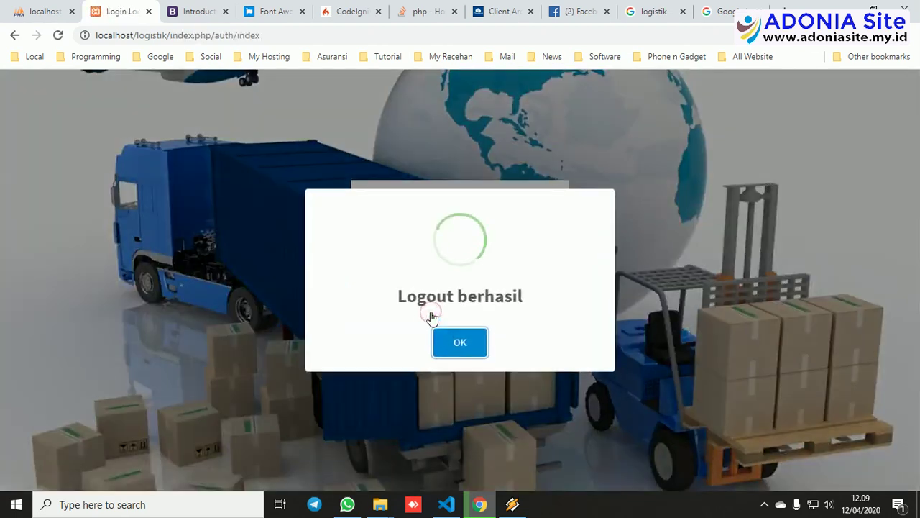
left_click(460, 344)
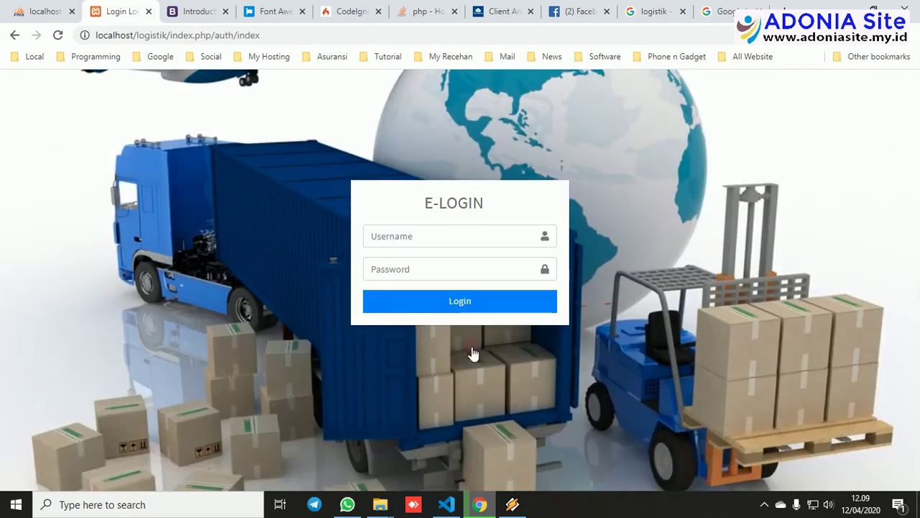
left_click(764, 504)
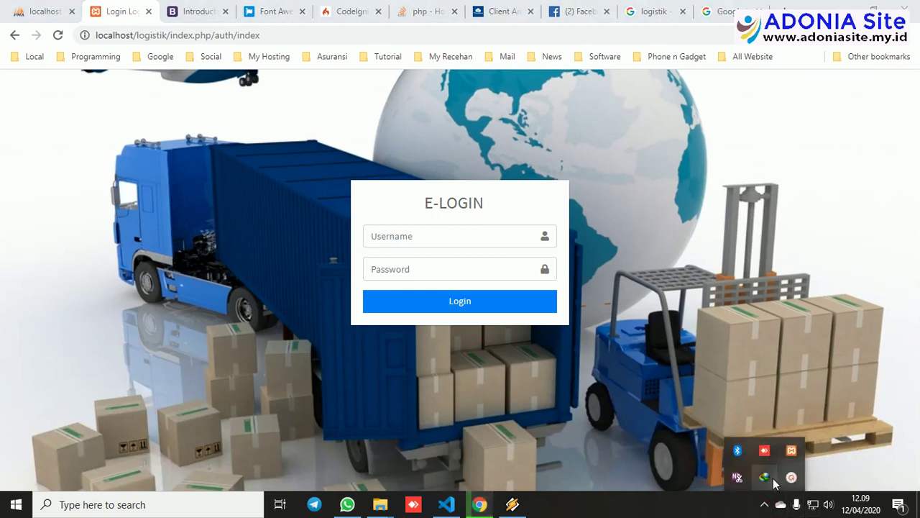